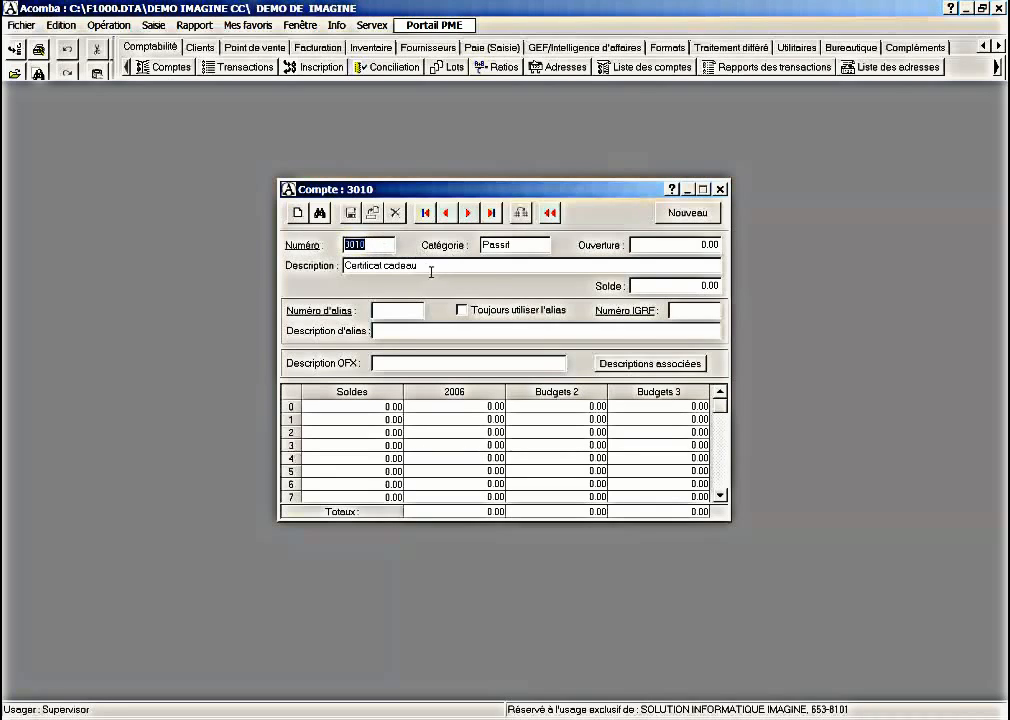
# Close the account record and open the CERTIFICAT CADEAU product group in the inventory module.
pyautogui.click(721, 190)
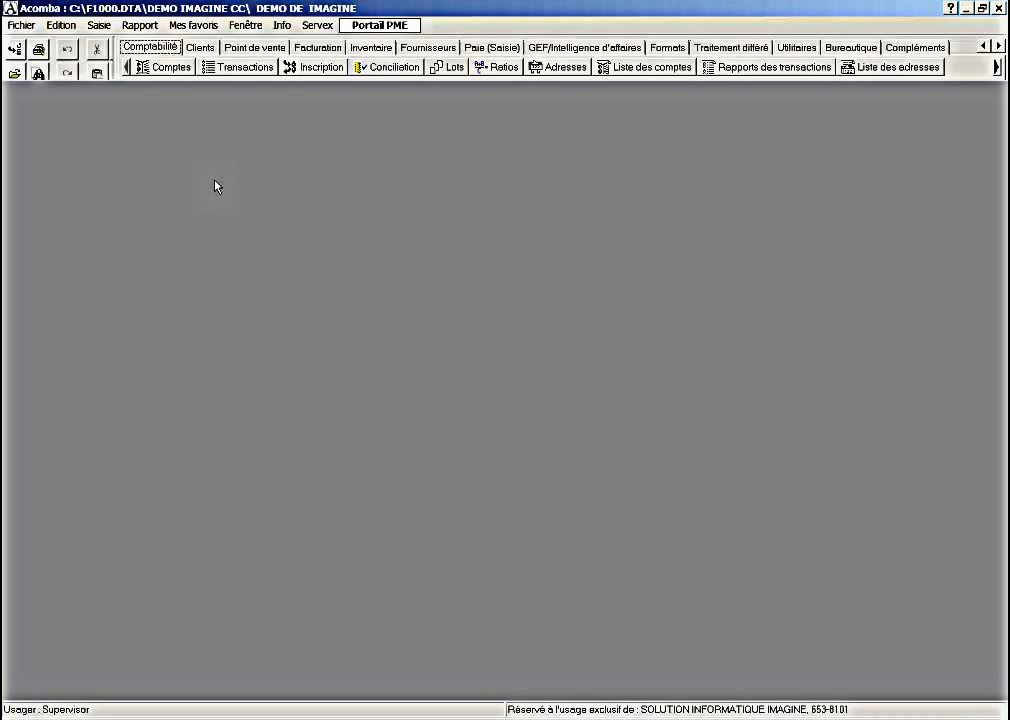
pyautogui.press('Right')
pyautogui.press('Right')
pyautogui.press('Right')
pyautogui.press('Right')
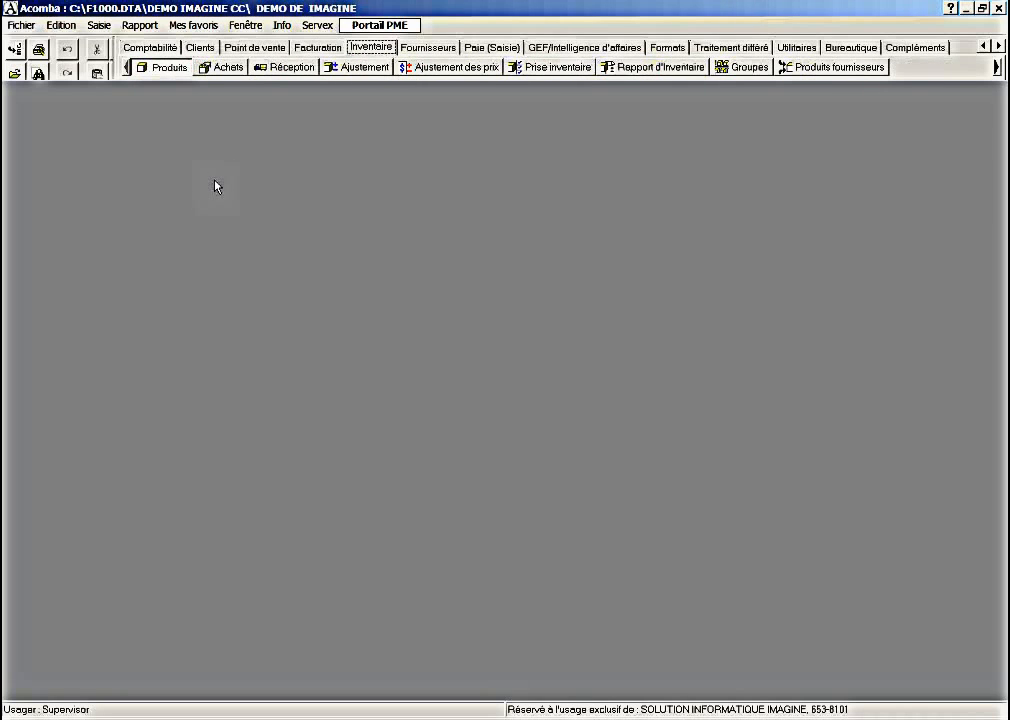
pyautogui.press('Right')
pyautogui.press('Right')
pyautogui.press('Right')
pyautogui.press('Right')
pyautogui.press('Right')
pyautogui.press('Right')
pyautogui.press('Right')
pyautogui.press('Return')
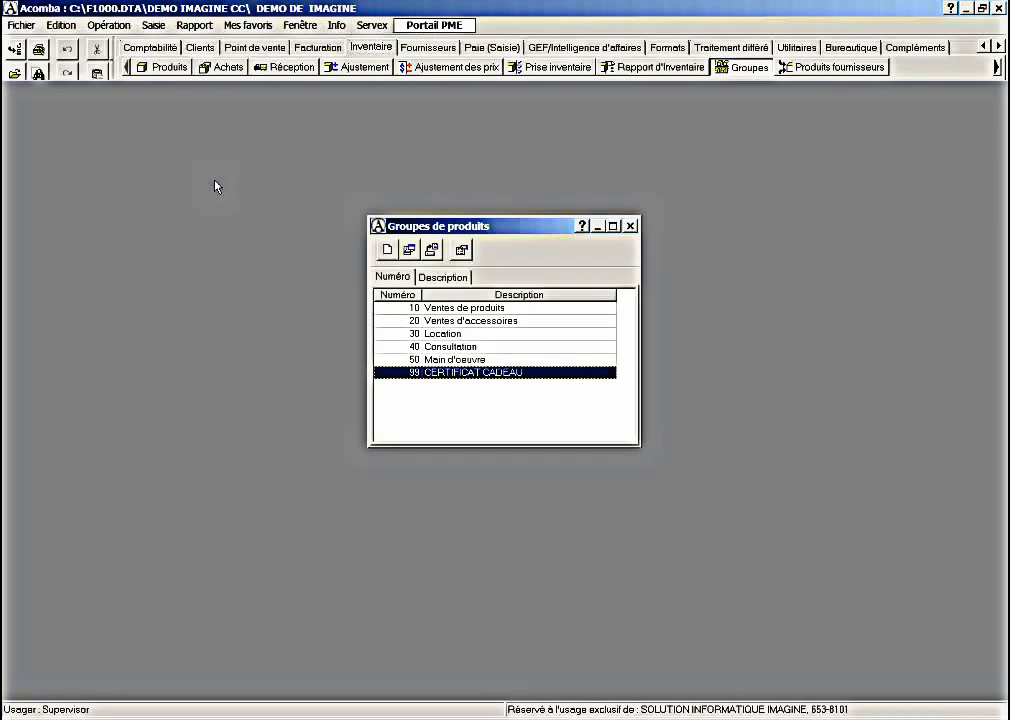
pyautogui.press('Return')
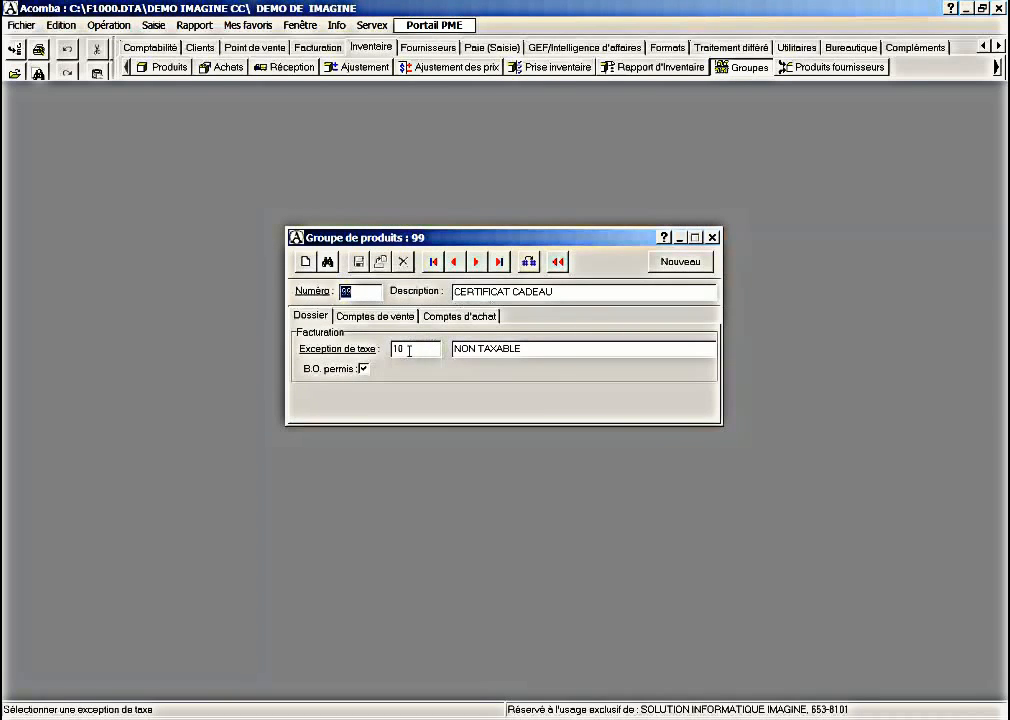
# Review the CERTIFICAT CADEAU group's sales accounts and tax exception, and close the group record.
pyautogui.click(382, 318)
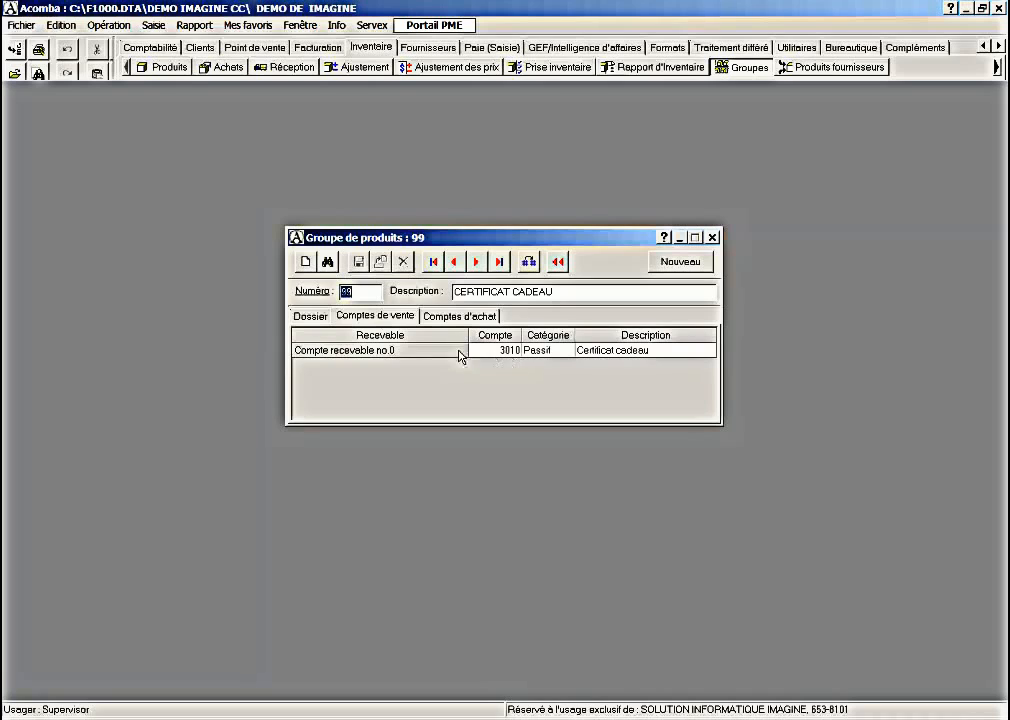
pyautogui.click(311, 318)
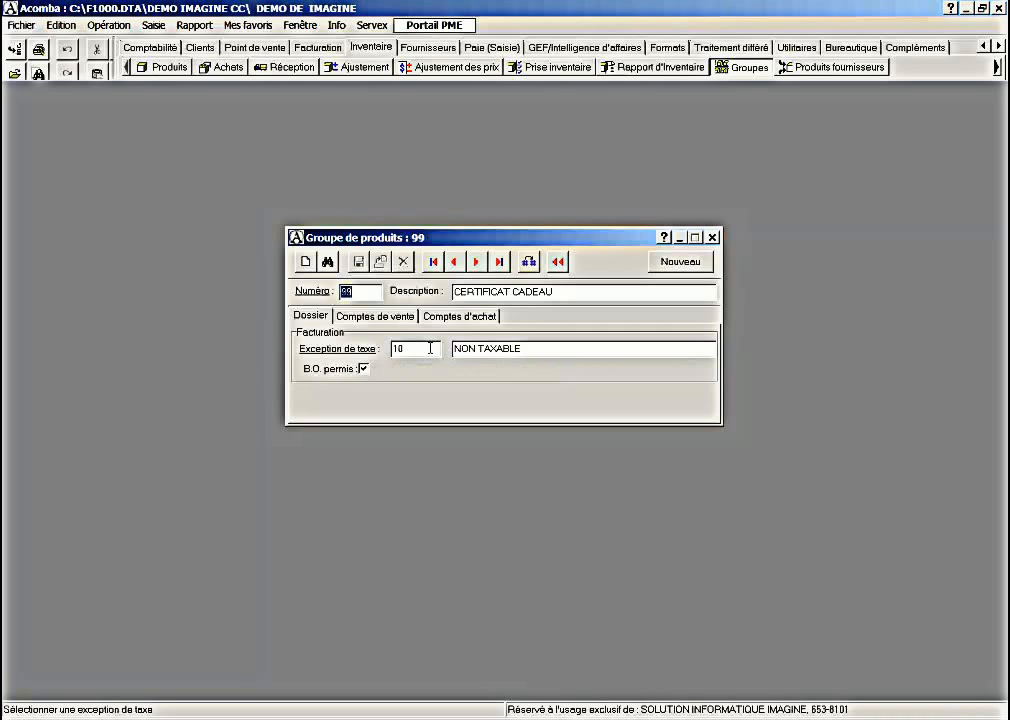
pyautogui.click(712, 238)
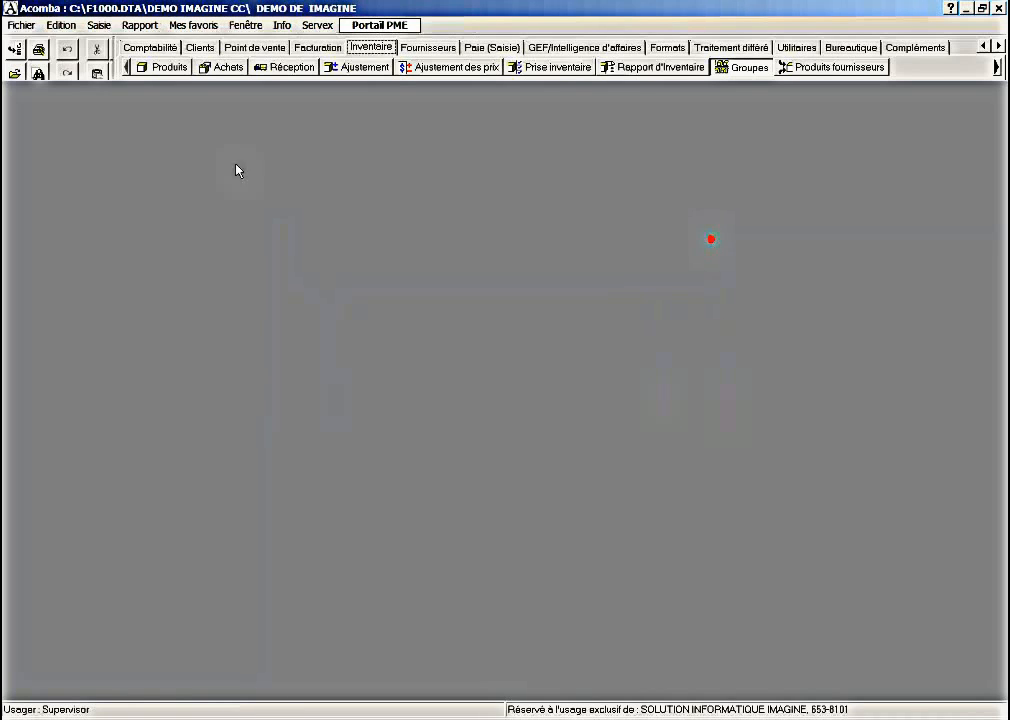
# Open the gift certificate product CC, review its product group, tax exception and selling prices, and close it.
pyautogui.click(152, 67)
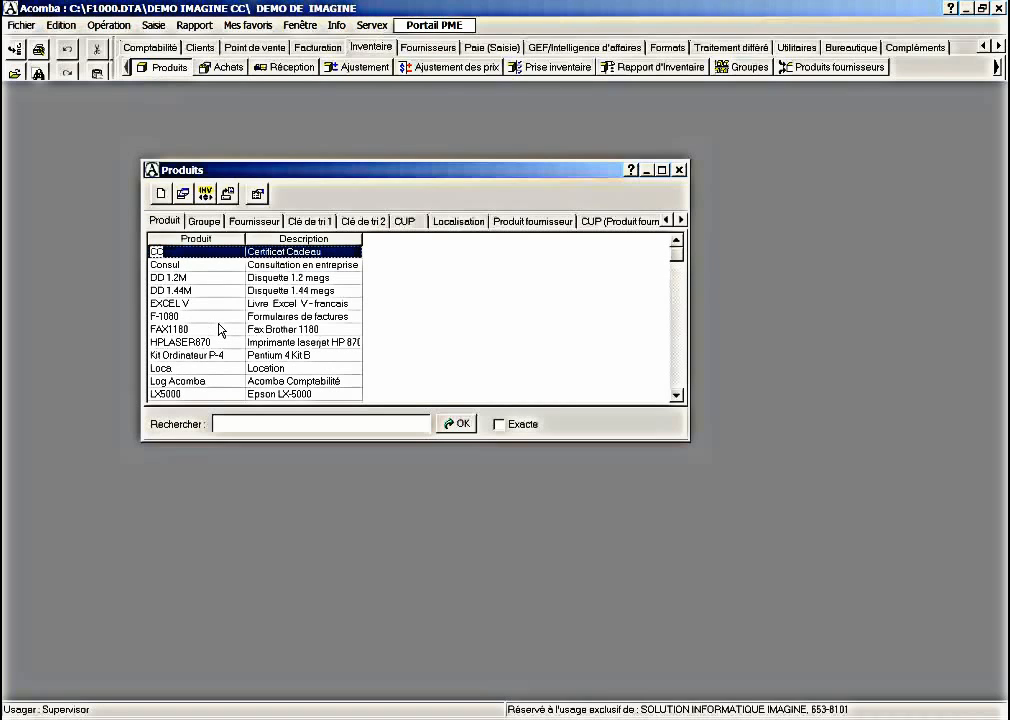
pyautogui.press('Return')
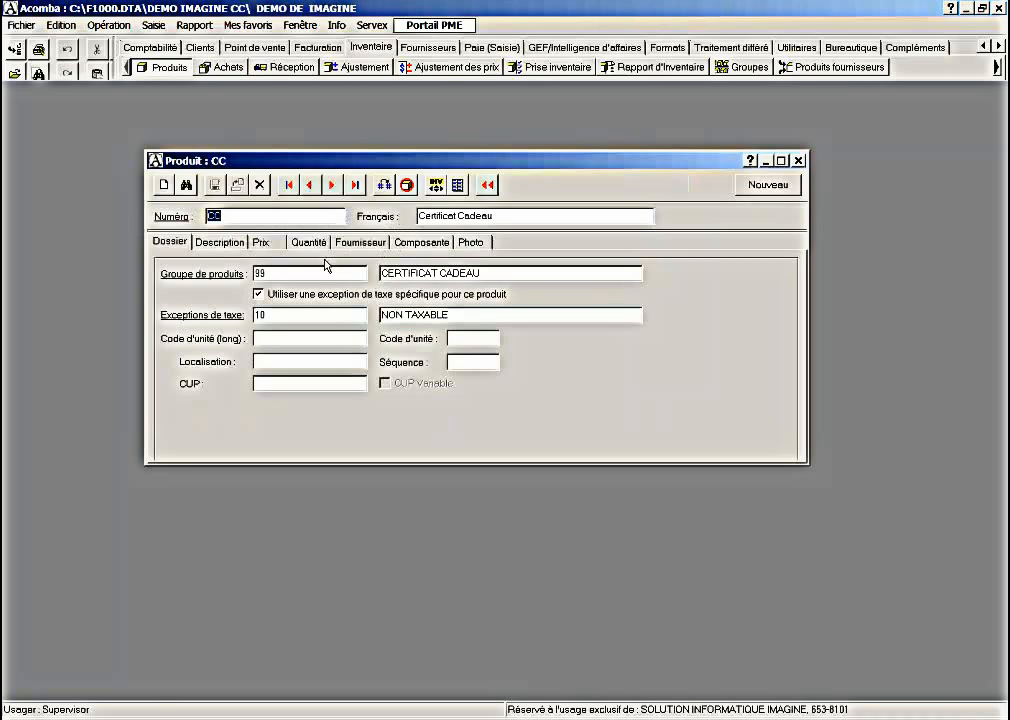
pyautogui.click(294, 275)
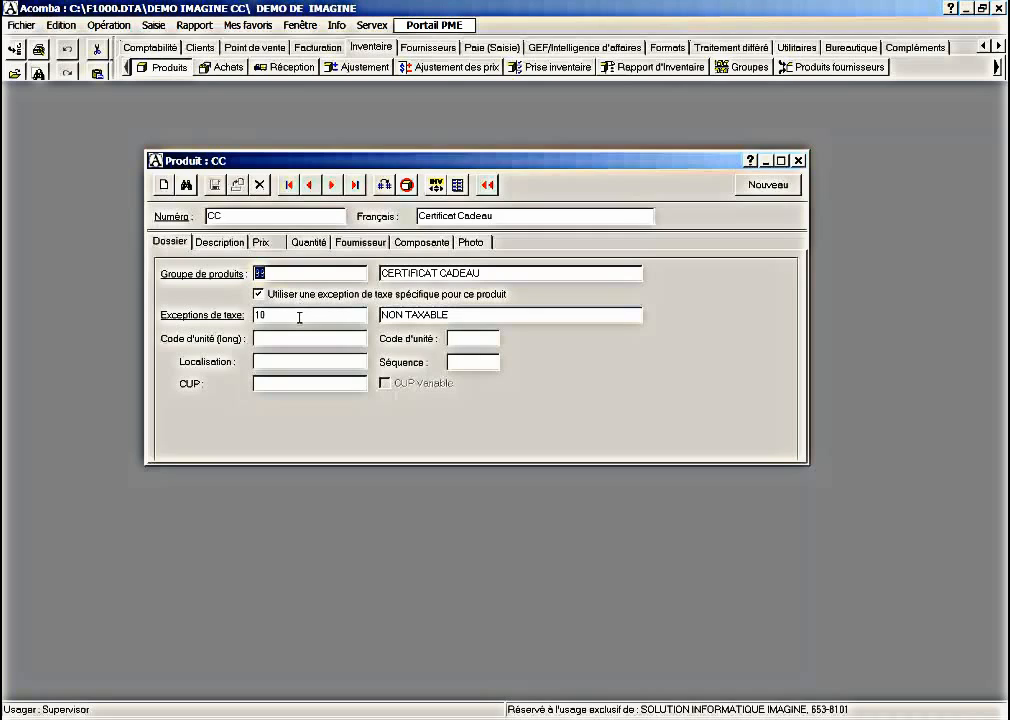
pyautogui.click(262, 243)
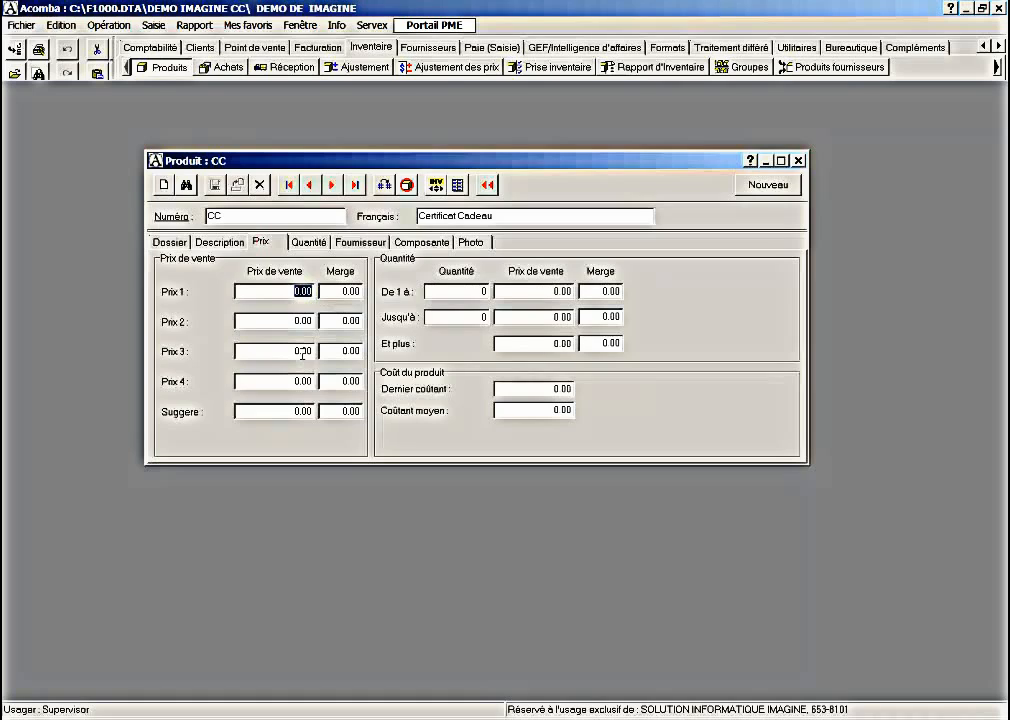
pyautogui.doubleClick(233, 216)
pyautogui.click(235, 217)
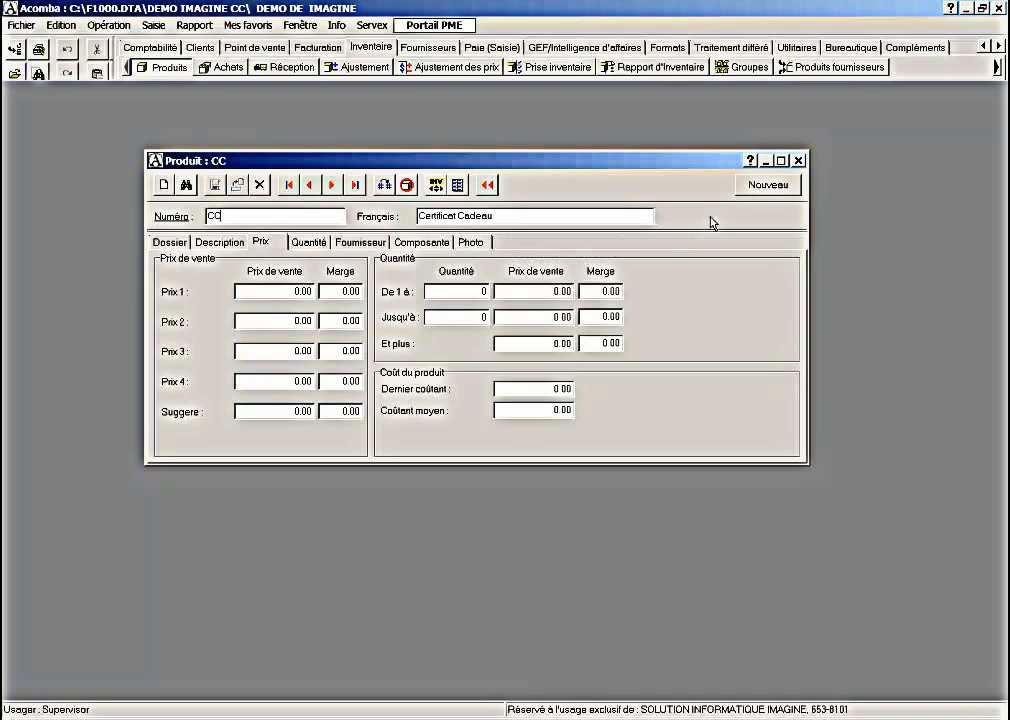
pyautogui.click(797, 160)
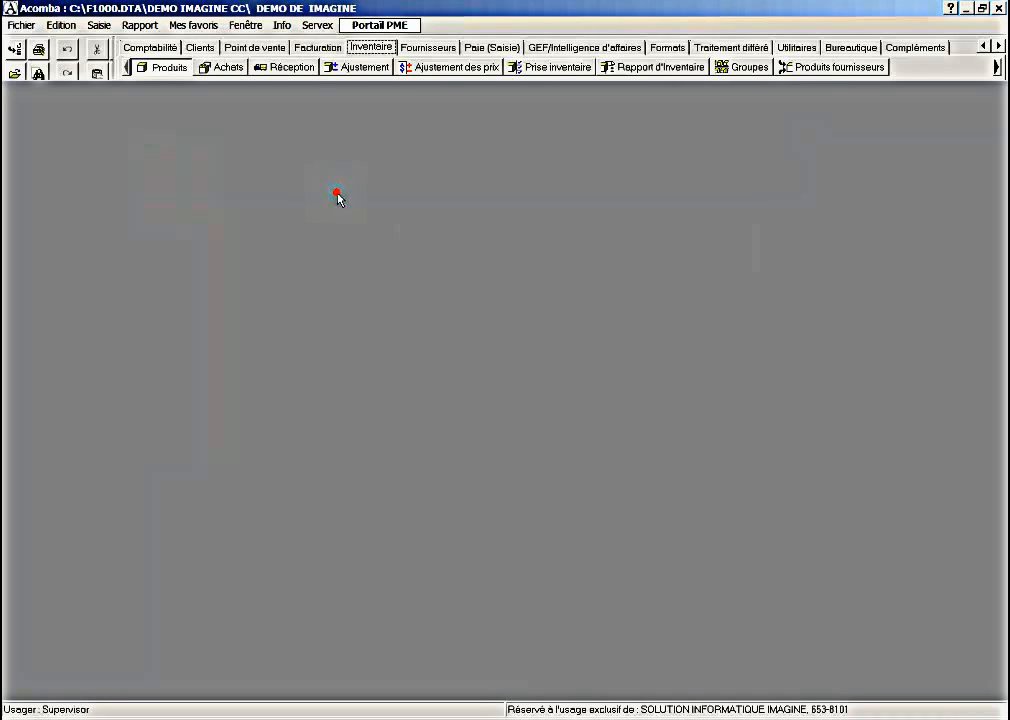
# Open invoicing and start an invoice for the first customer shown in the client list, widening the list's name column.
pyautogui.click(318, 47)
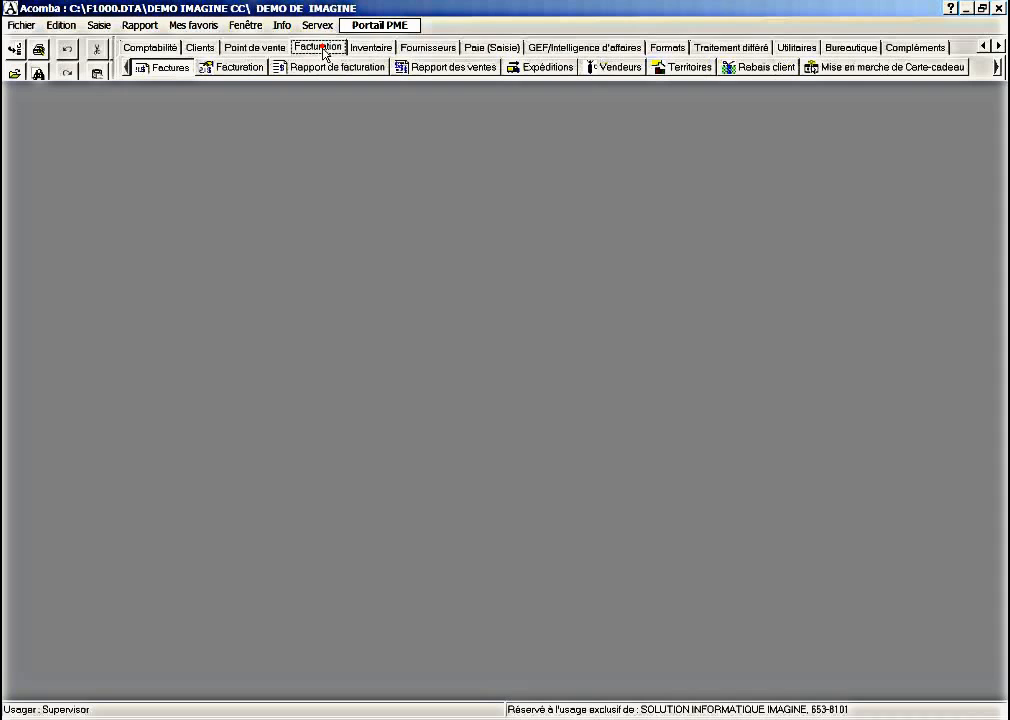
pyautogui.click(232, 67)
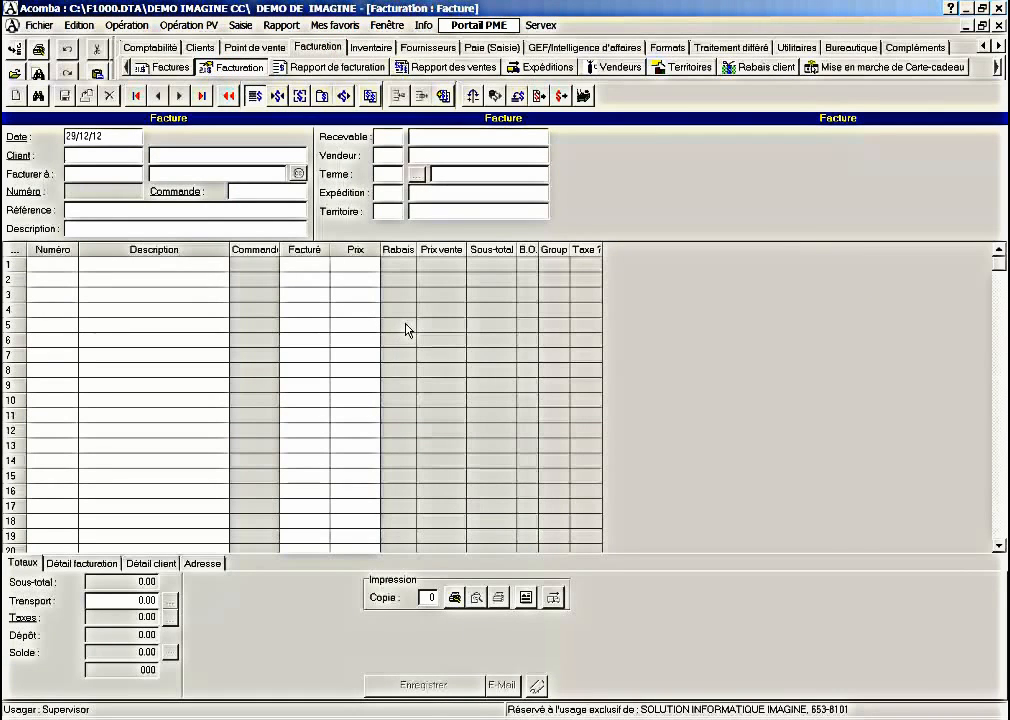
pyautogui.press('Return')
pyautogui.press('Down')
pyautogui.press('Down')
pyautogui.press('Down')
pyautogui.press('Down')
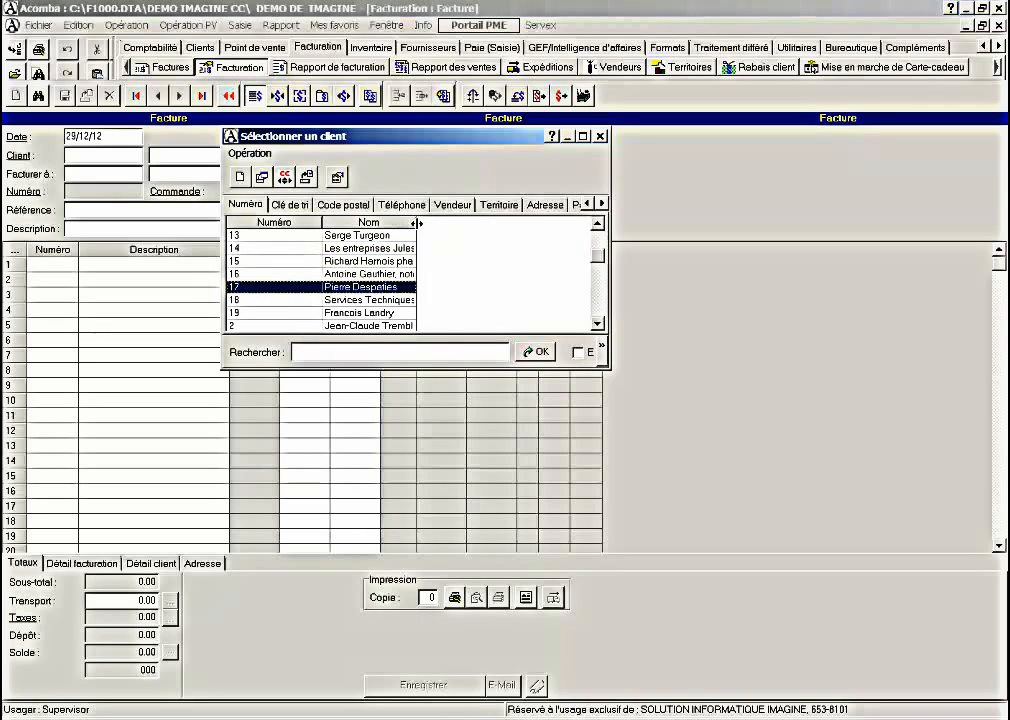
pyautogui.moveTo(416, 223); pyautogui.dragTo(525, 223)
pyautogui.doubleClick(264, 235)
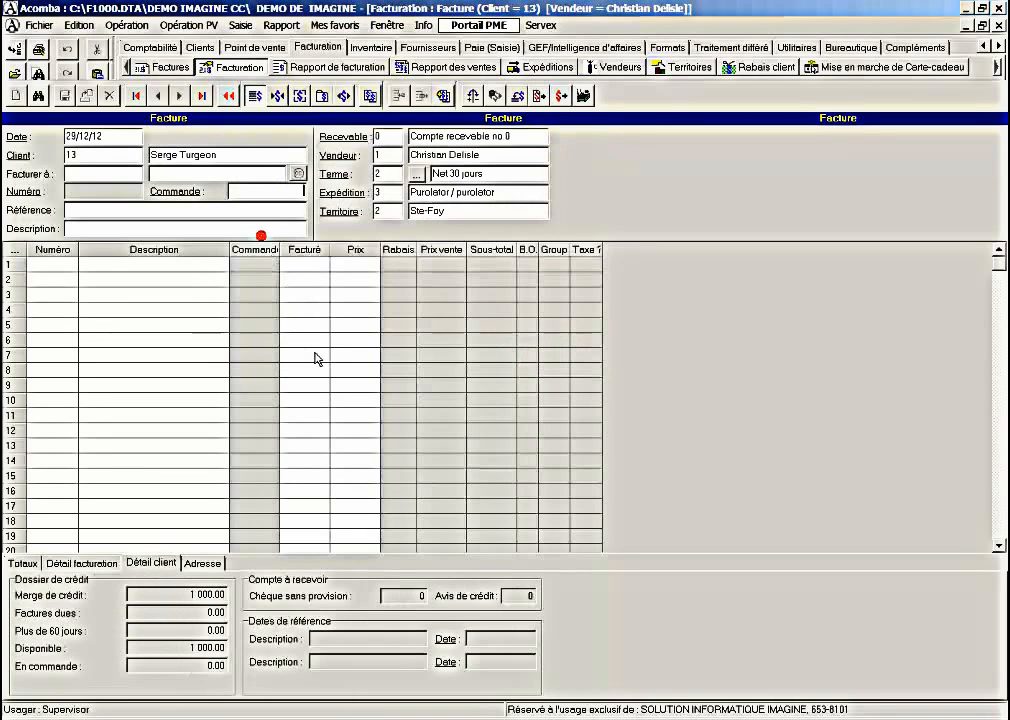
# Add the gift certificate product CC to the first invoice line at a price of 100.
pyautogui.press('Tab')
pyautogui.press('Tab')
pyautogui.press('Tab')
pyautogui.write('CC')
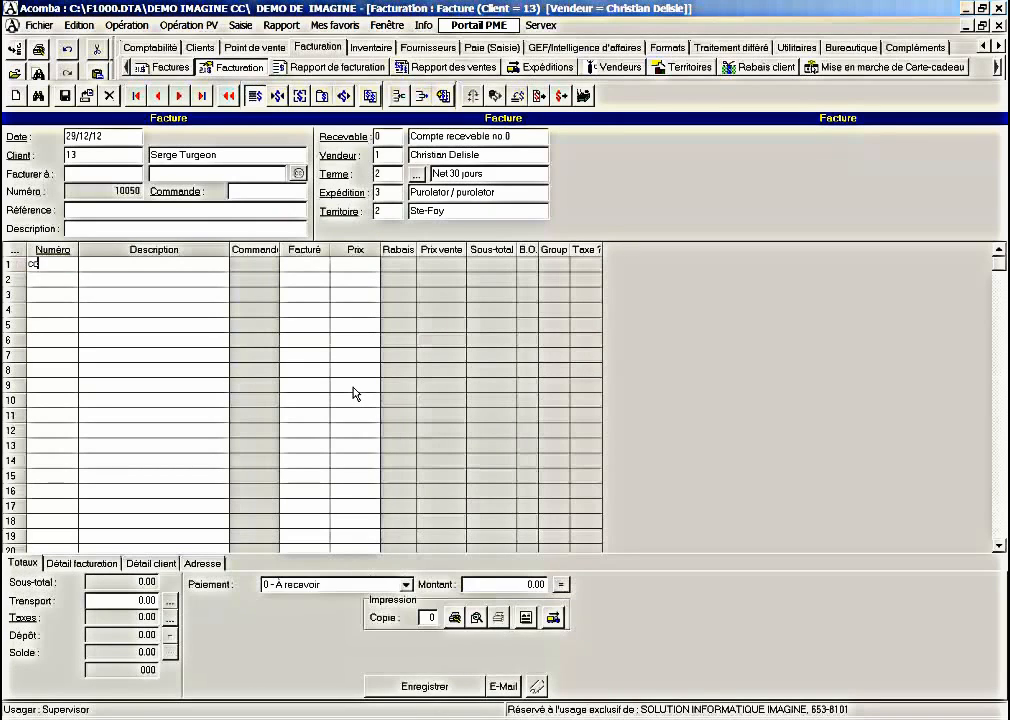
pyautogui.press('Tab')
pyautogui.press('Tab')
pyautogui.write('100')
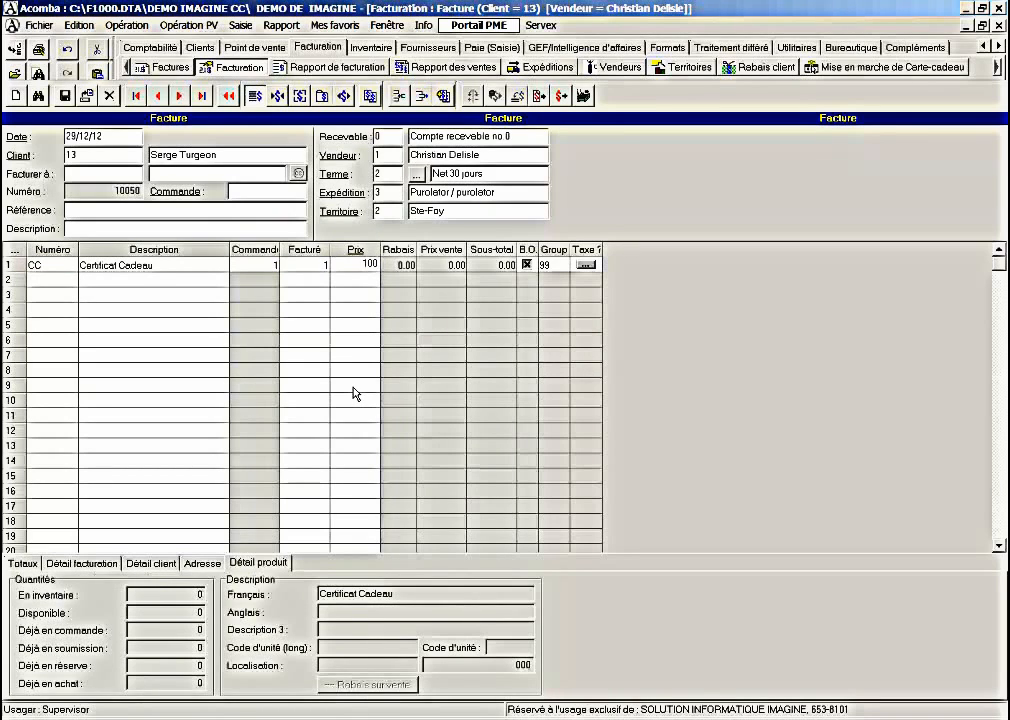
pyautogui.press('Tab')
pyautogui.press('Tab')
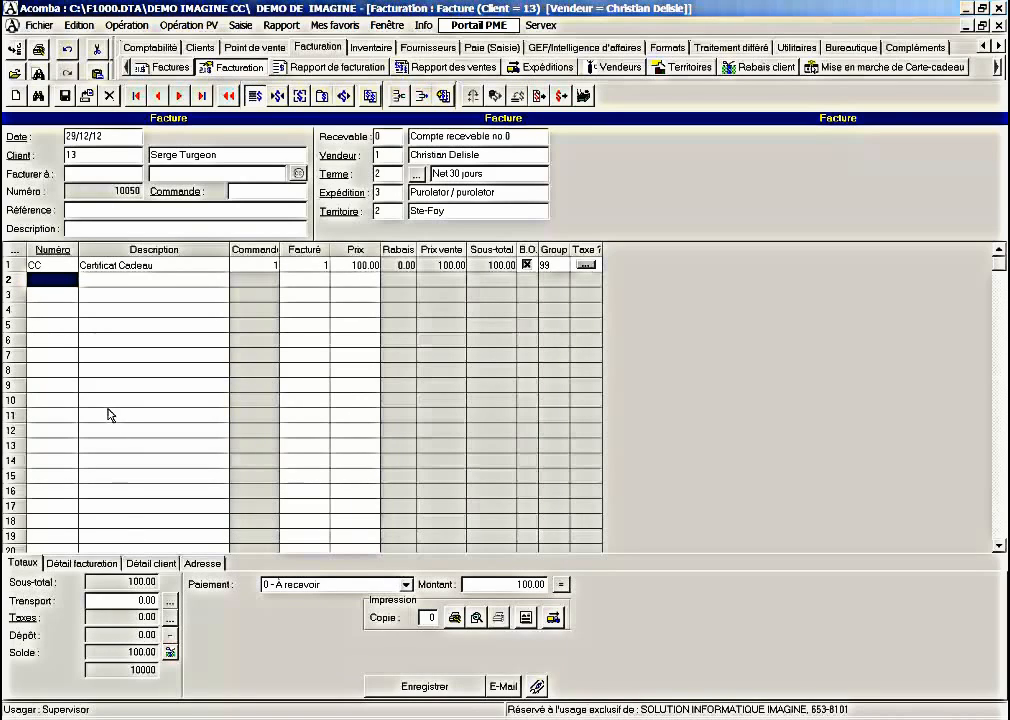
# Set the invoice's payment method to 2 - Paiement direct for the full amount and save the invoice.
pyautogui.press('Return')
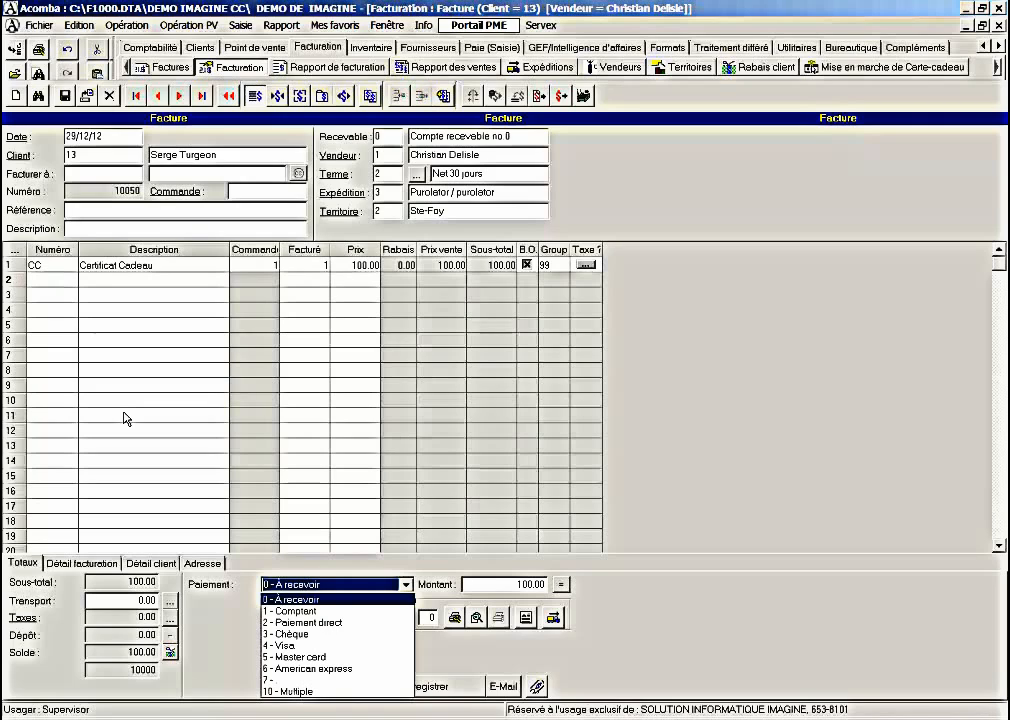
pyautogui.press('Down')
pyautogui.press('Down')
pyautogui.press('Return')
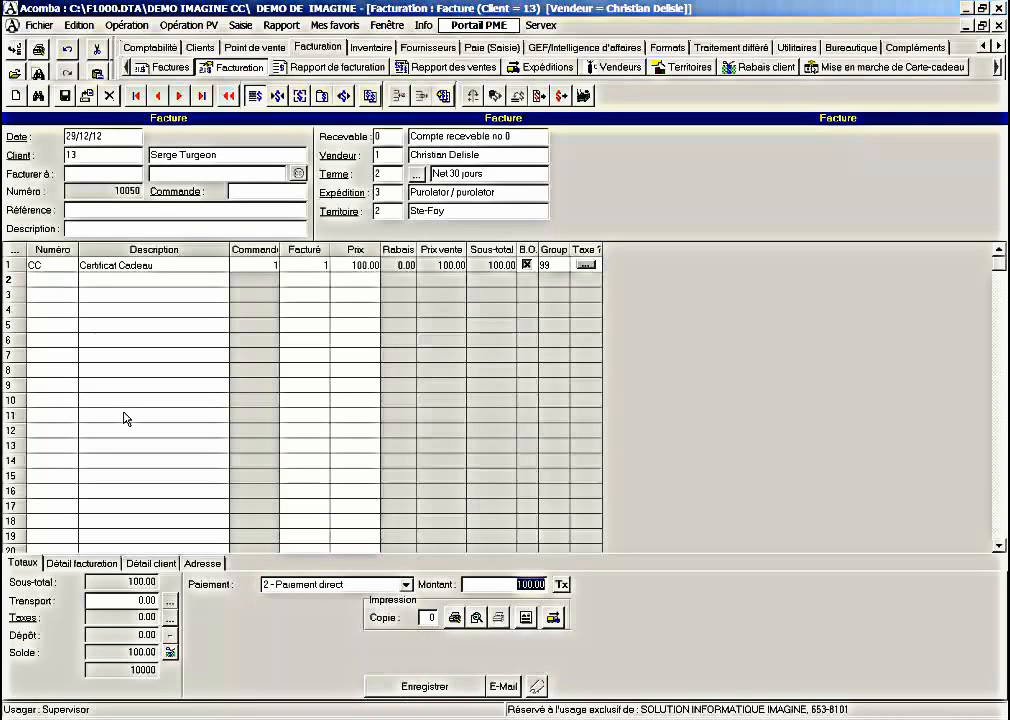
pyautogui.press('Return')
pyautogui.press('Return')
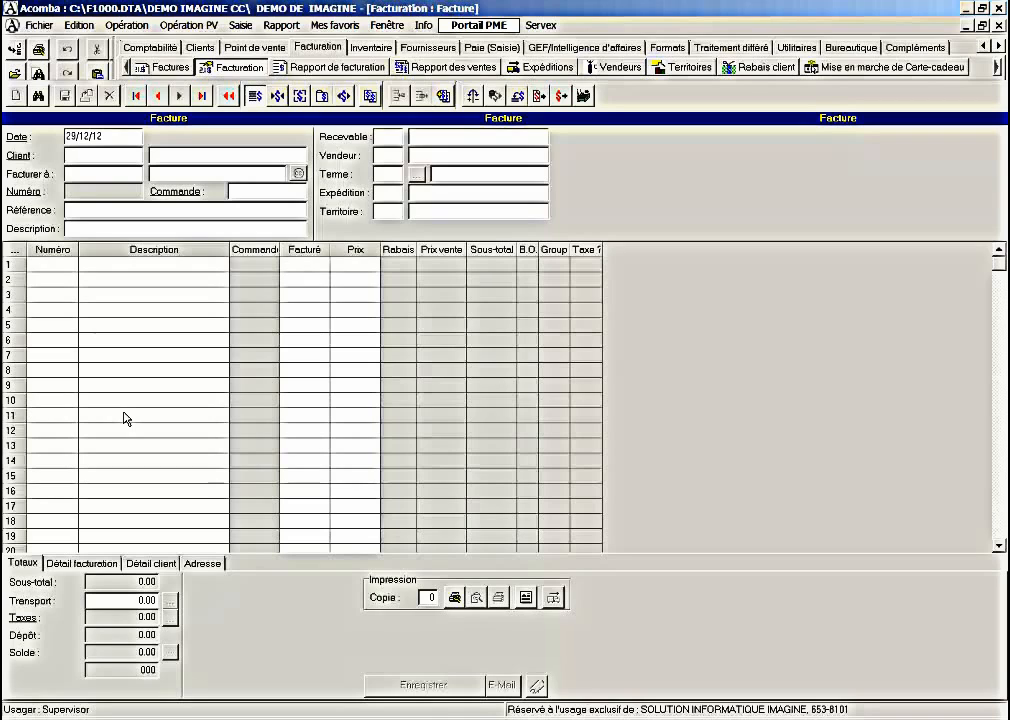
# Start a new invoice for the customer listed just below Services Techniques PCR inc.
pyautogui.press('Return')
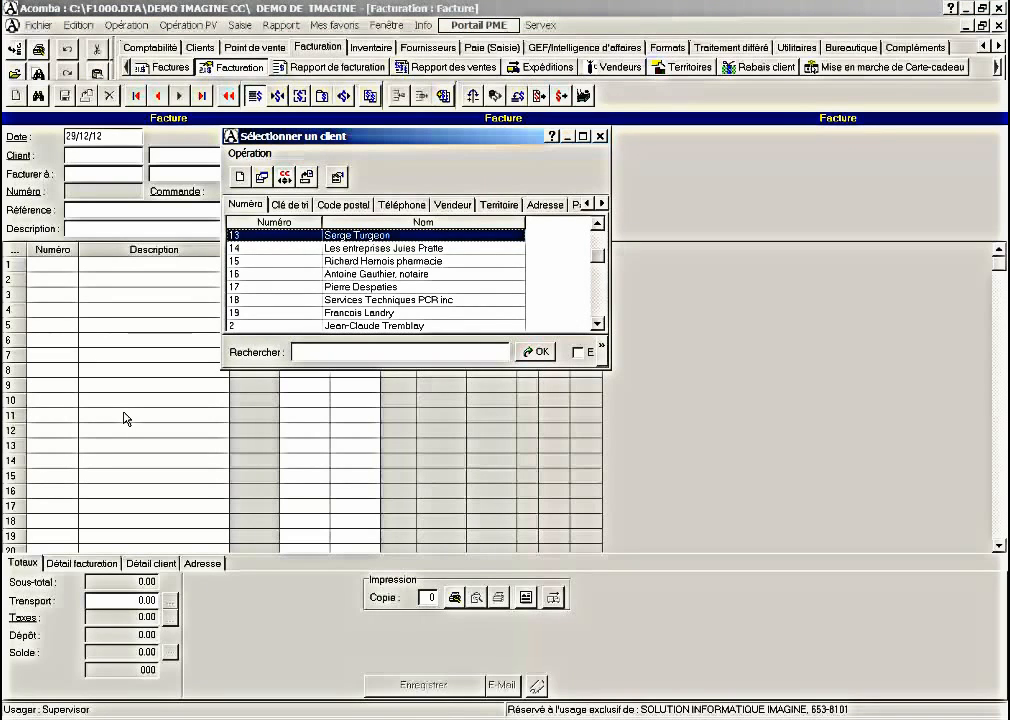
pyautogui.press('Down')
pyautogui.press('Down')
pyautogui.press('Down')
pyautogui.press('Down')
pyautogui.press('Down')
pyautogui.press('Down')
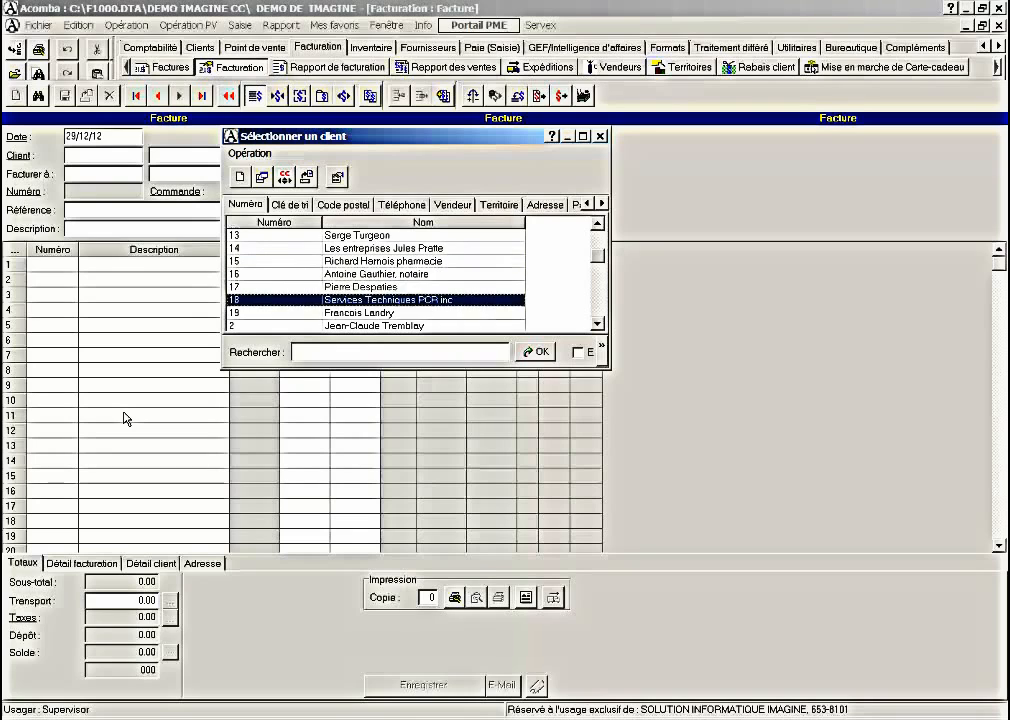
pyautogui.press('Up')
pyautogui.press('Up')
pyautogui.press('Up')
pyautogui.press('Down')
pyautogui.press('Down')
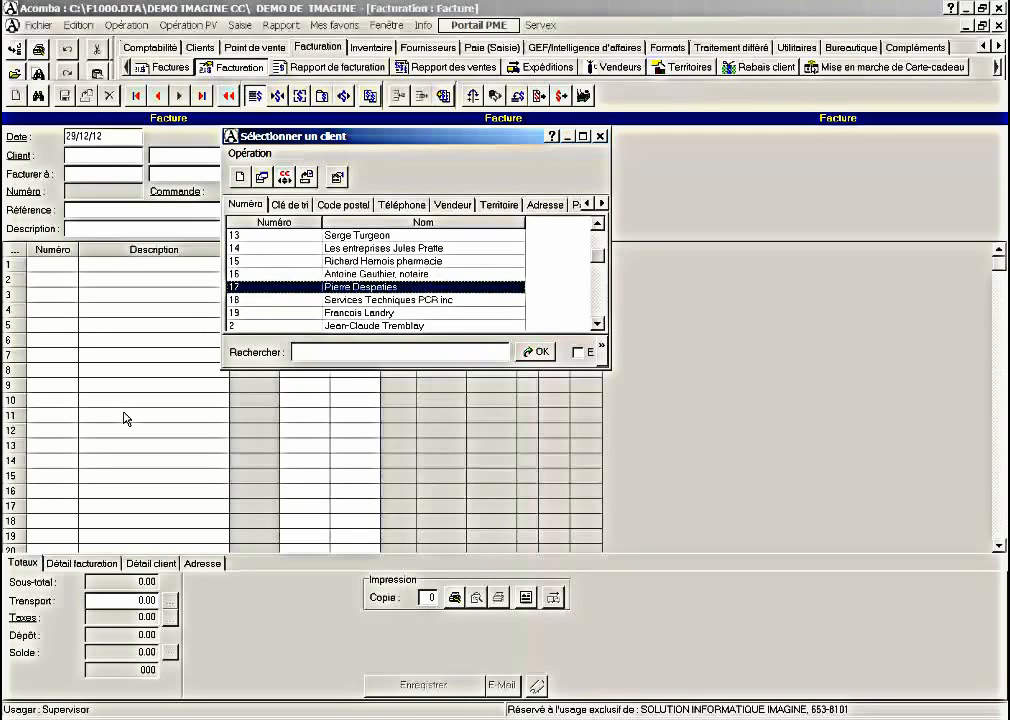
pyautogui.press('Down')
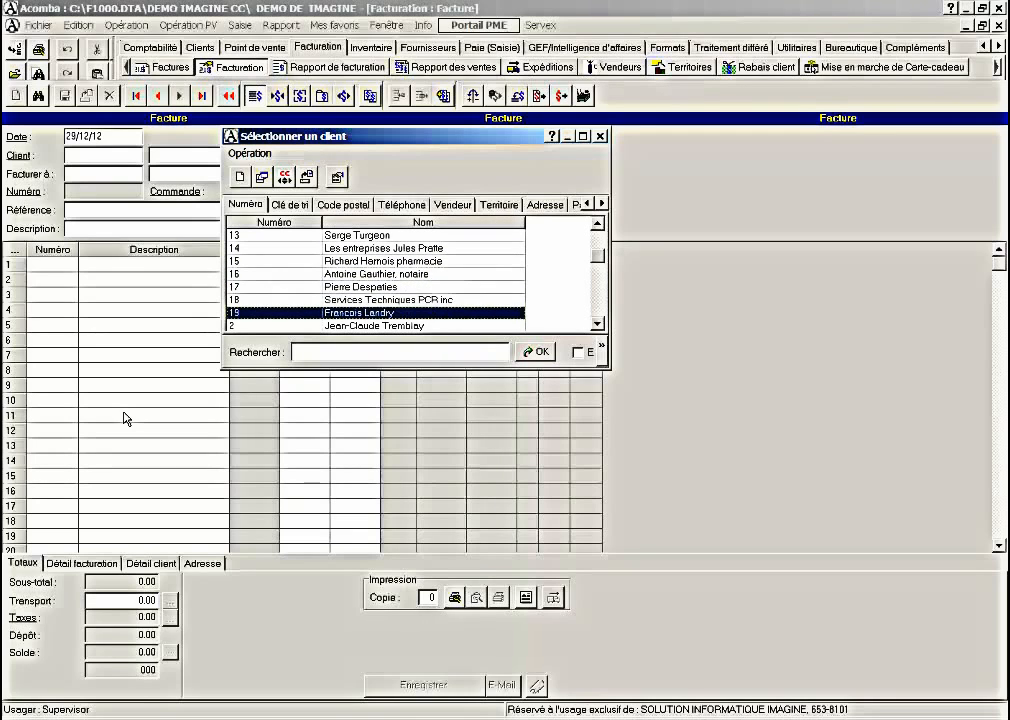
pyautogui.press('Return')
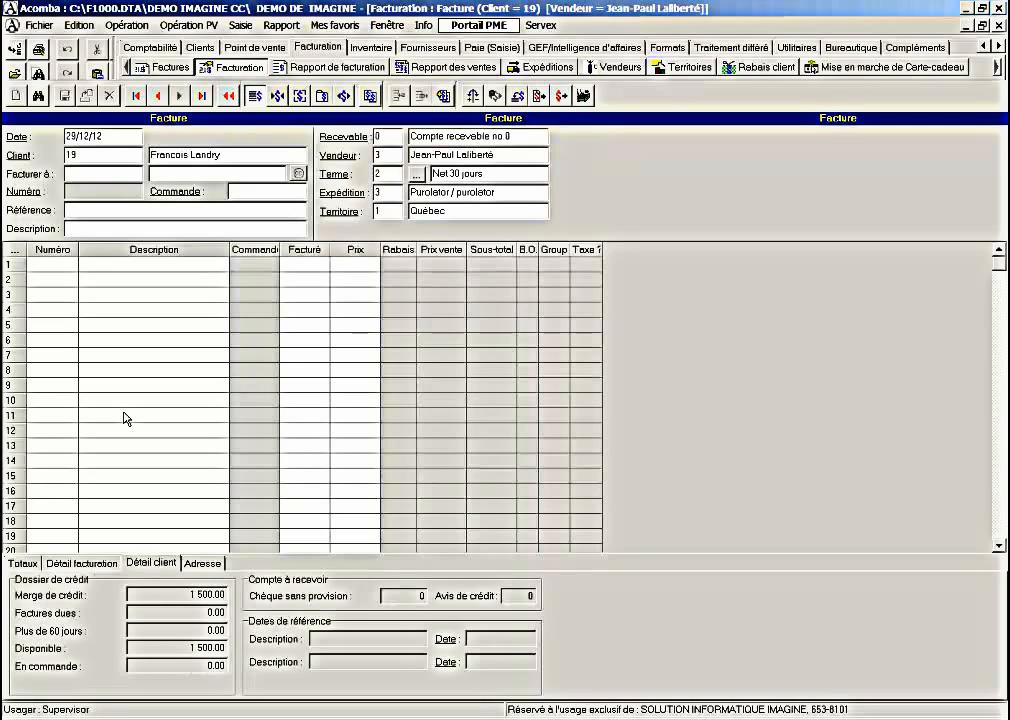
# Add the HPLASER870 printer to the first invoice line and set its price to 999.
pyautogui.press('Return')
pyautogui.press('Return')
pyautogui.press('Return')
pyautogui.press('Down')
pyautogui.press('Down')
pyautogui.press('Down')
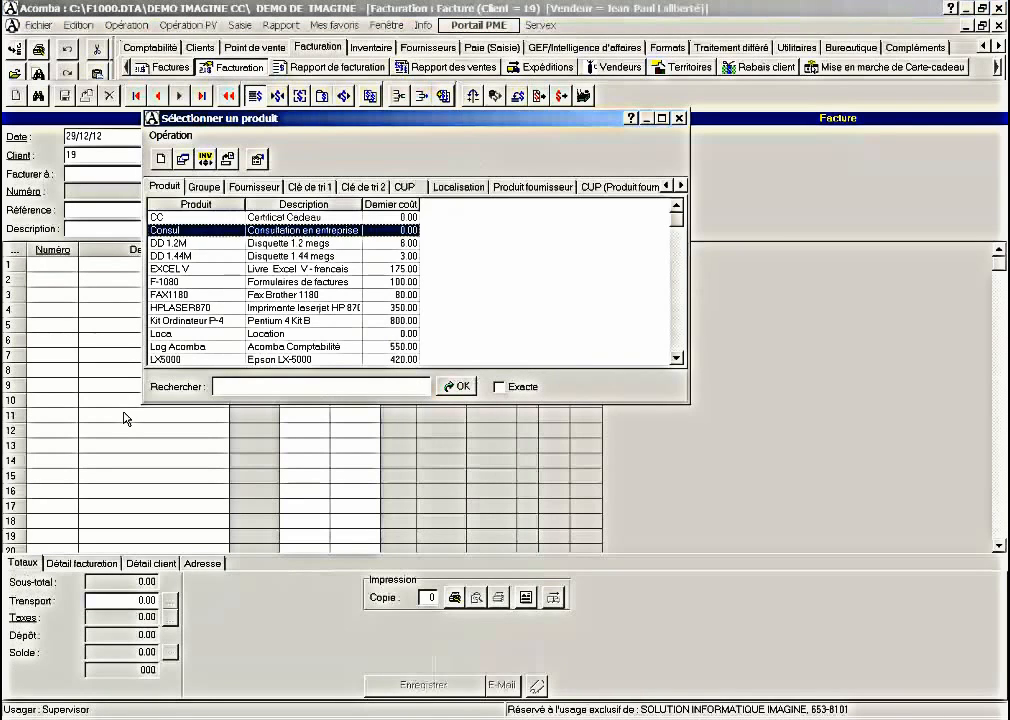
pyautogui.press('Down')
pyautogui.press('Down')
pyautogui.press('Down')
pyautogui.press('Down')
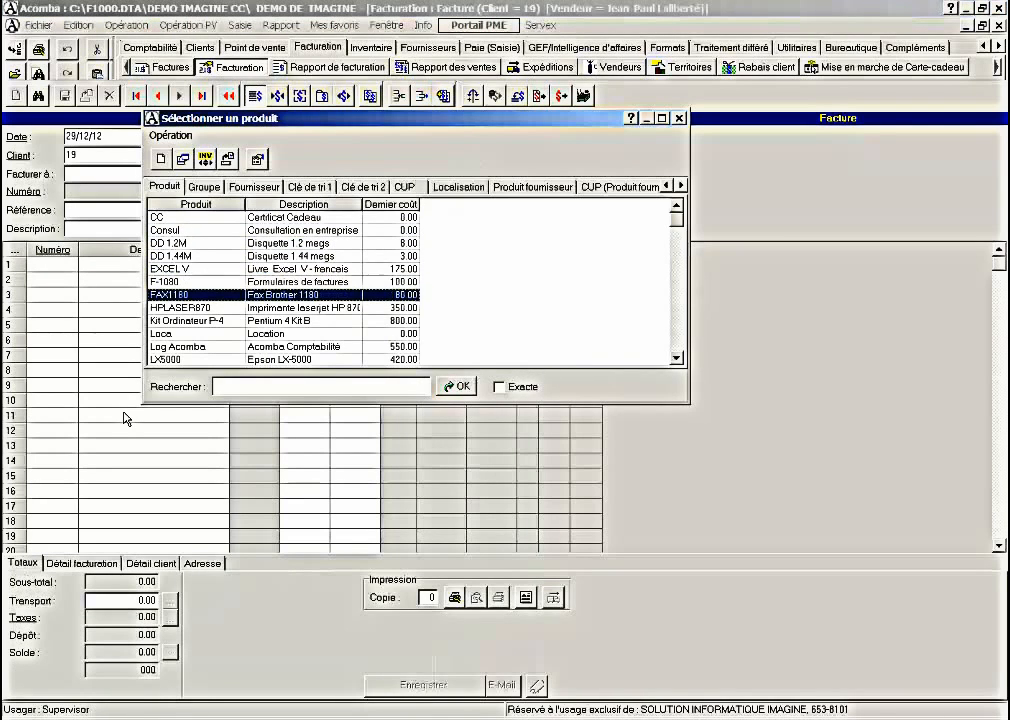
pyautogui.press('Return')
pyautogui.press('Return')
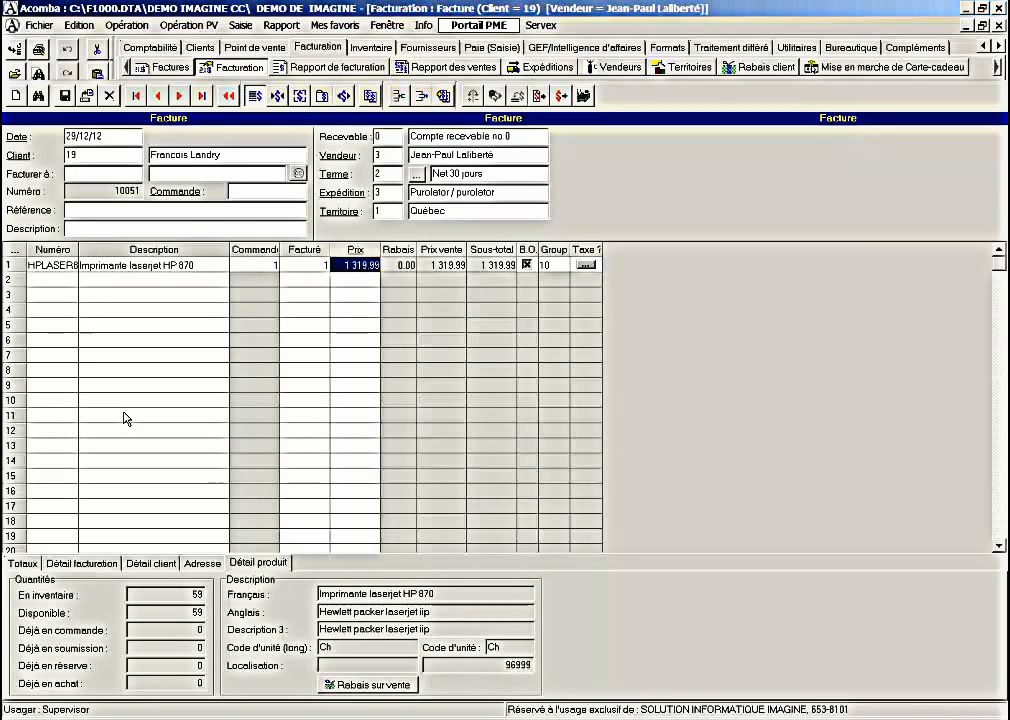
pyautogui.write('999')
pyautogui.press('Return')
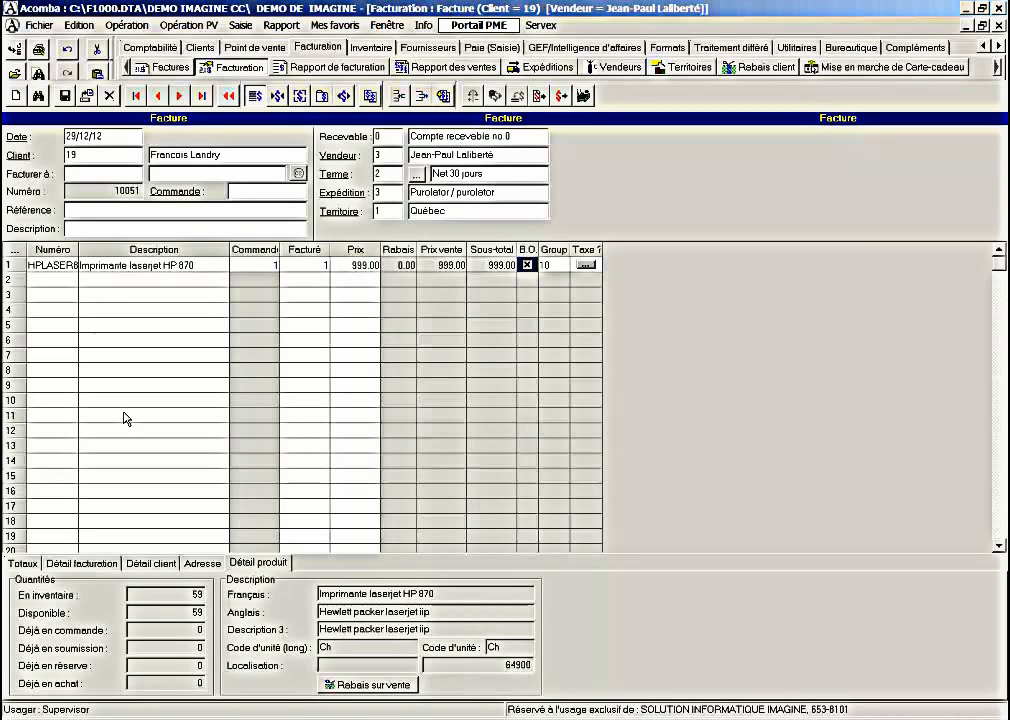
pyautogui.press('Return')
pyautogui.press('Return')
pyautogui.press('Return')
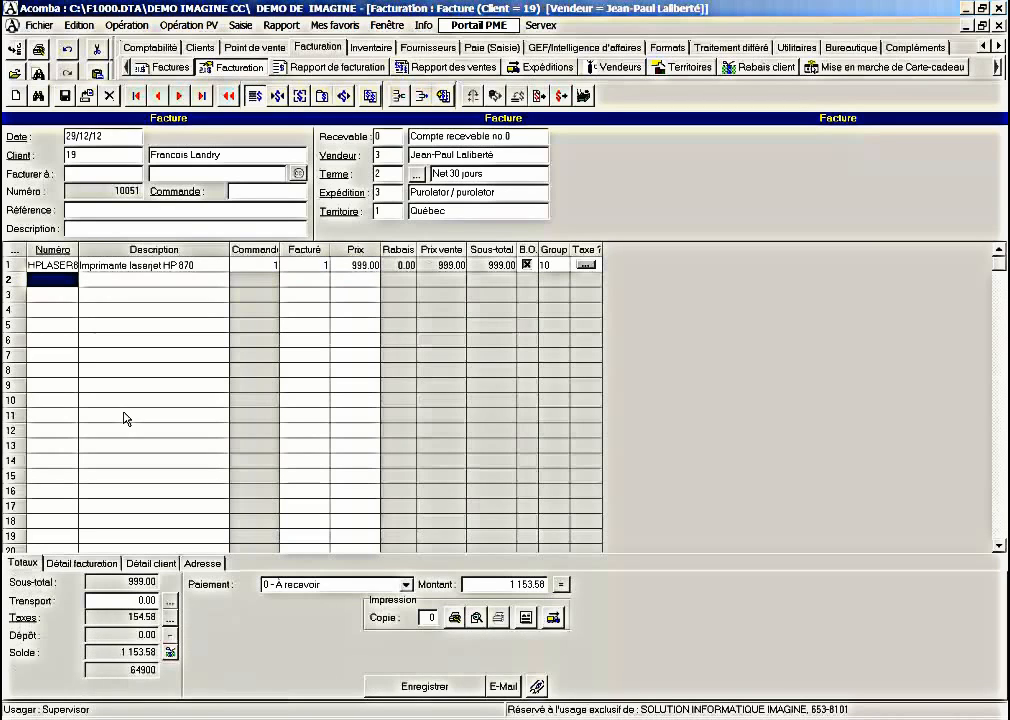
# Add the gift certificate product CC to the second invoice line with an invoiced quantity of -1 and a price of 100.
pyautogui.write('cc')
pyautogui.press('Return')
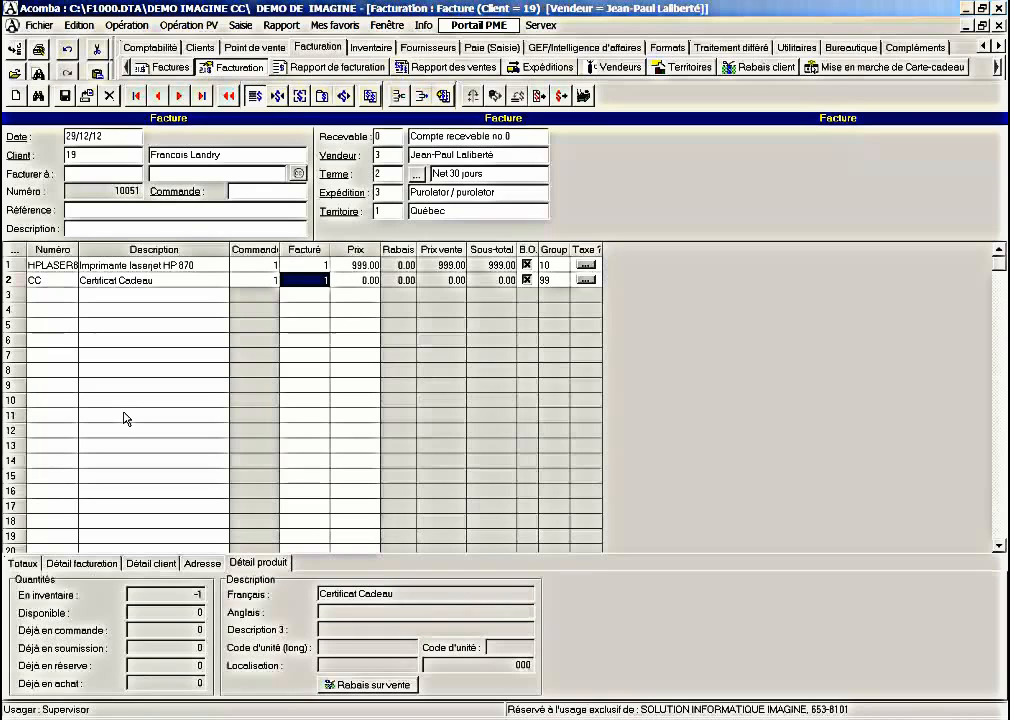
pyautogui.write('1')
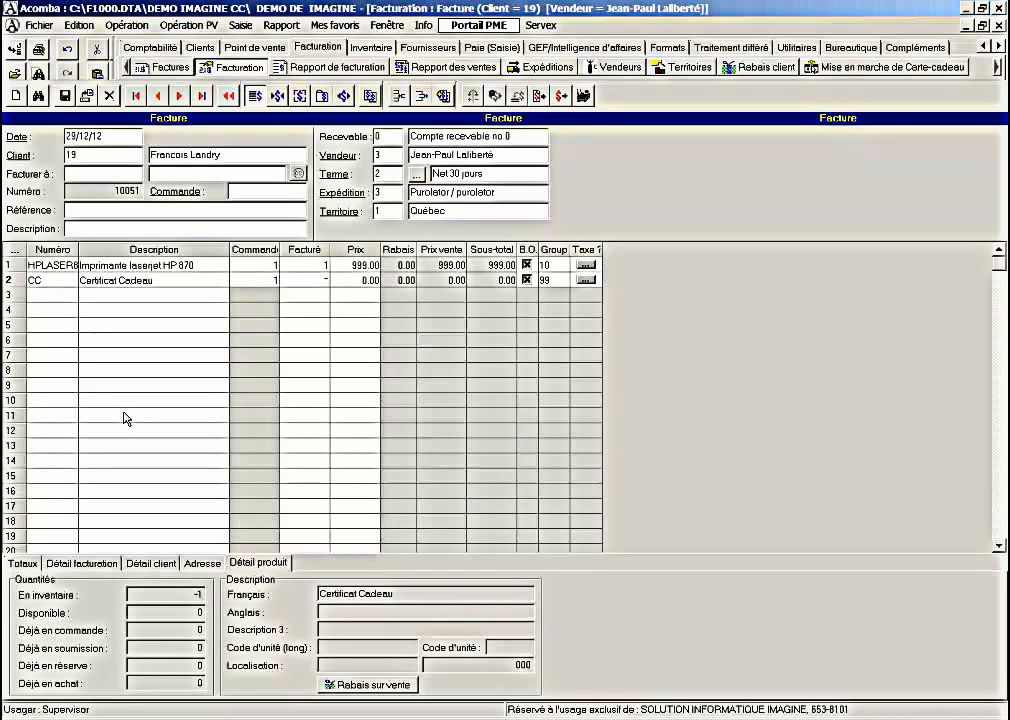
pyautogui.write('1')
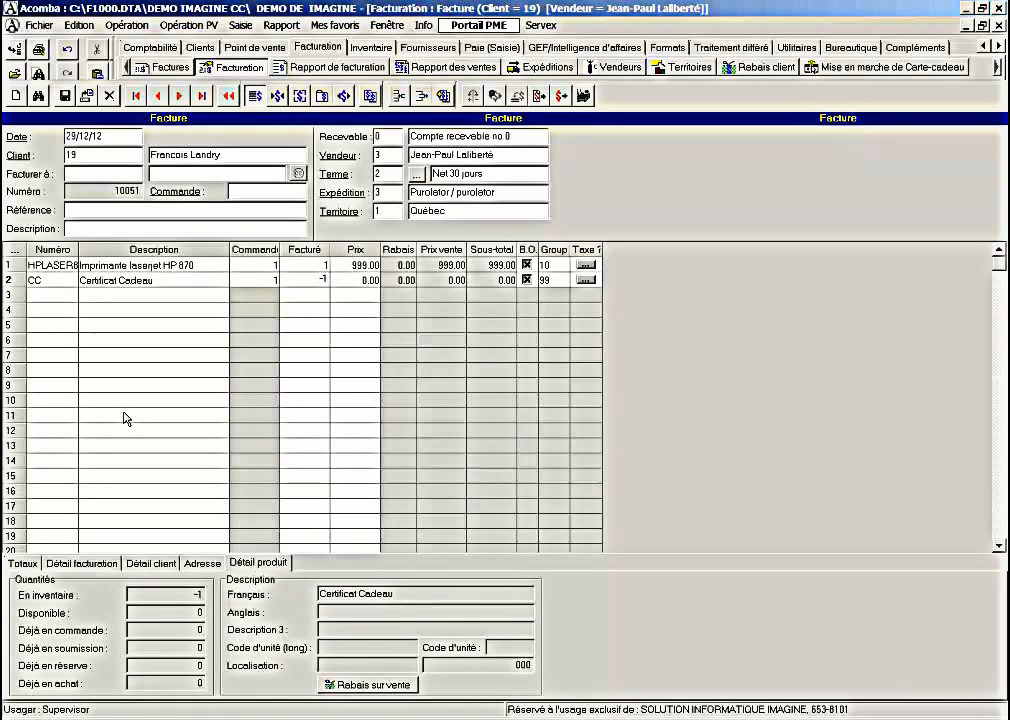
pyautogui.press('Tab')
pyautogui.write('100')
pyautogui.press('Return')
pyautogui.press('Return')
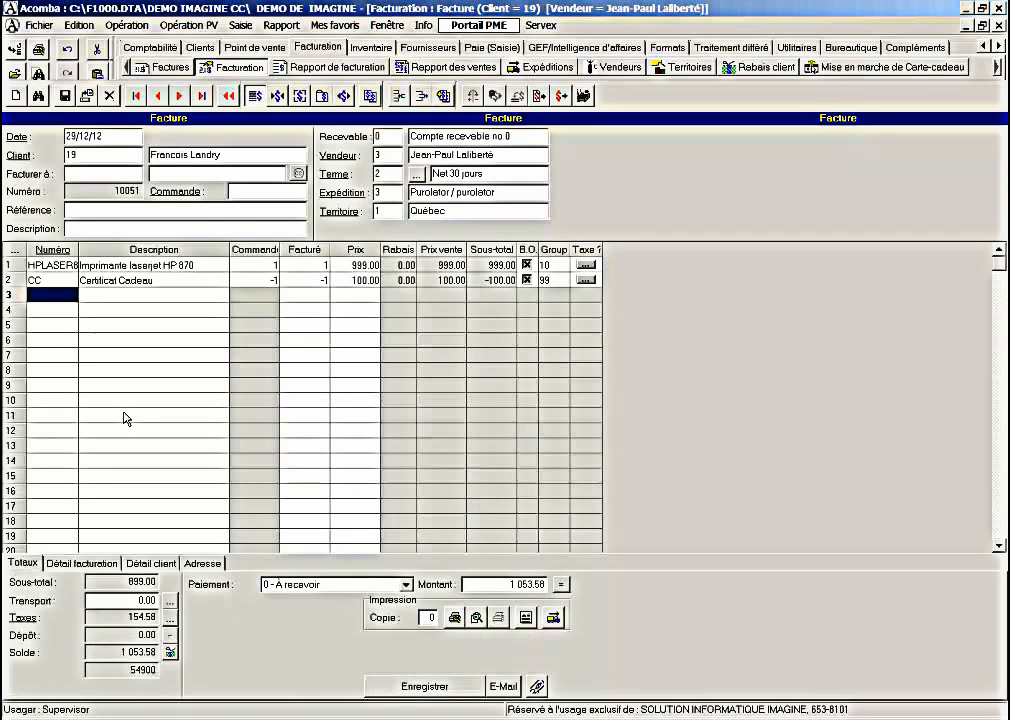
# Check the product group of both invoice lines and save the invoice with payment left as 0 - À recevoir.
pyautogui.click(556, 268)
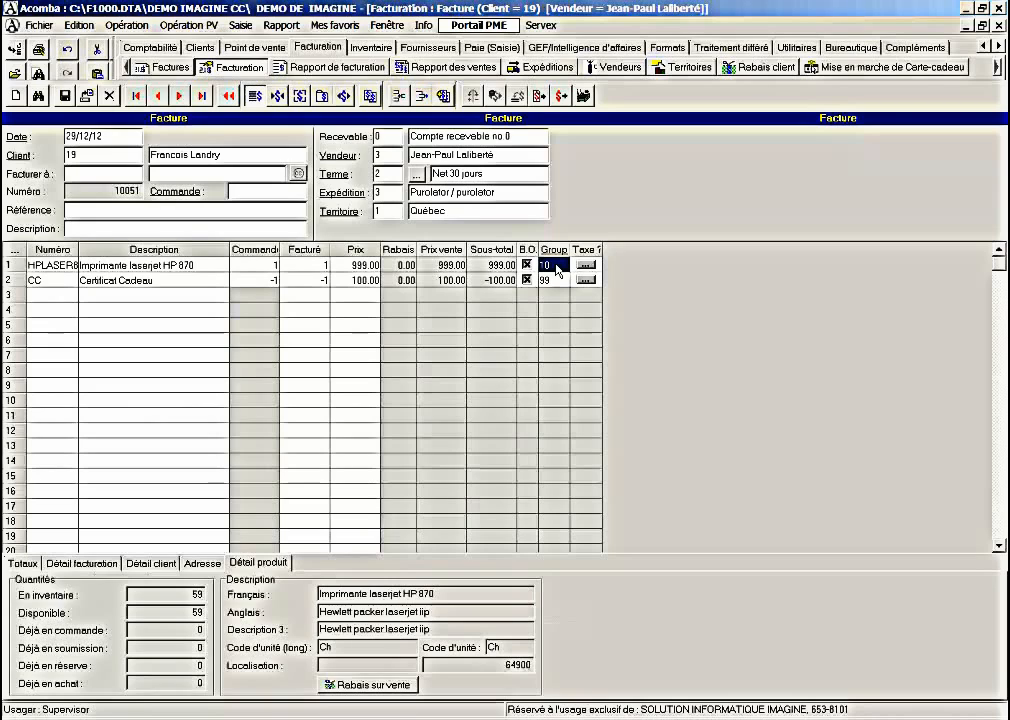
pyautogui.click(557, 283)
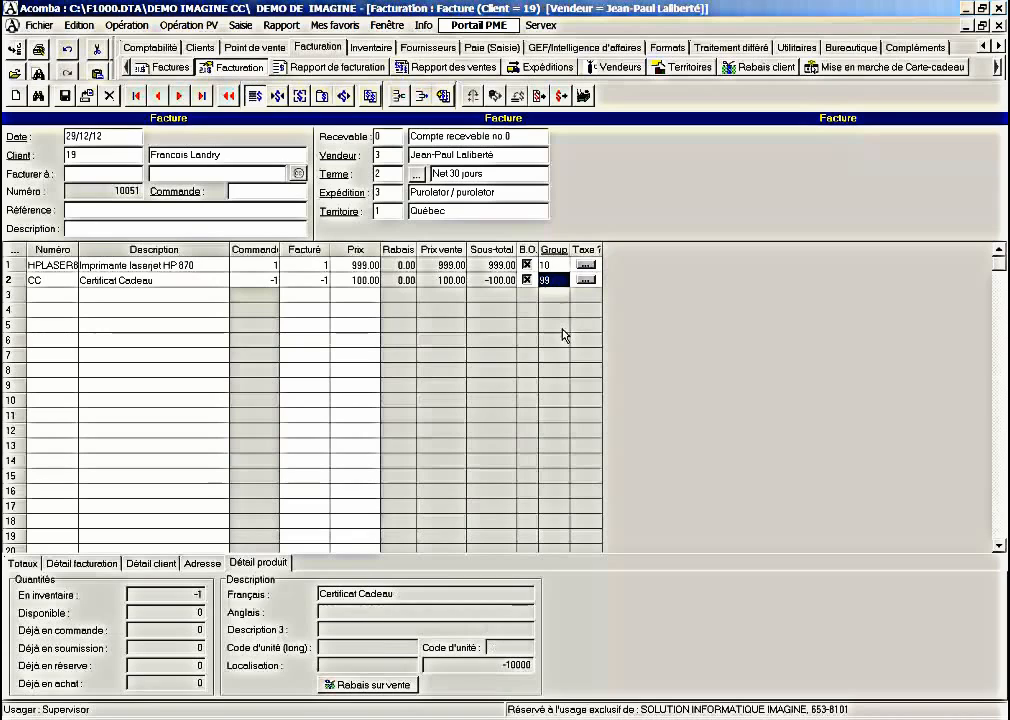
pyautogui.press('Return')
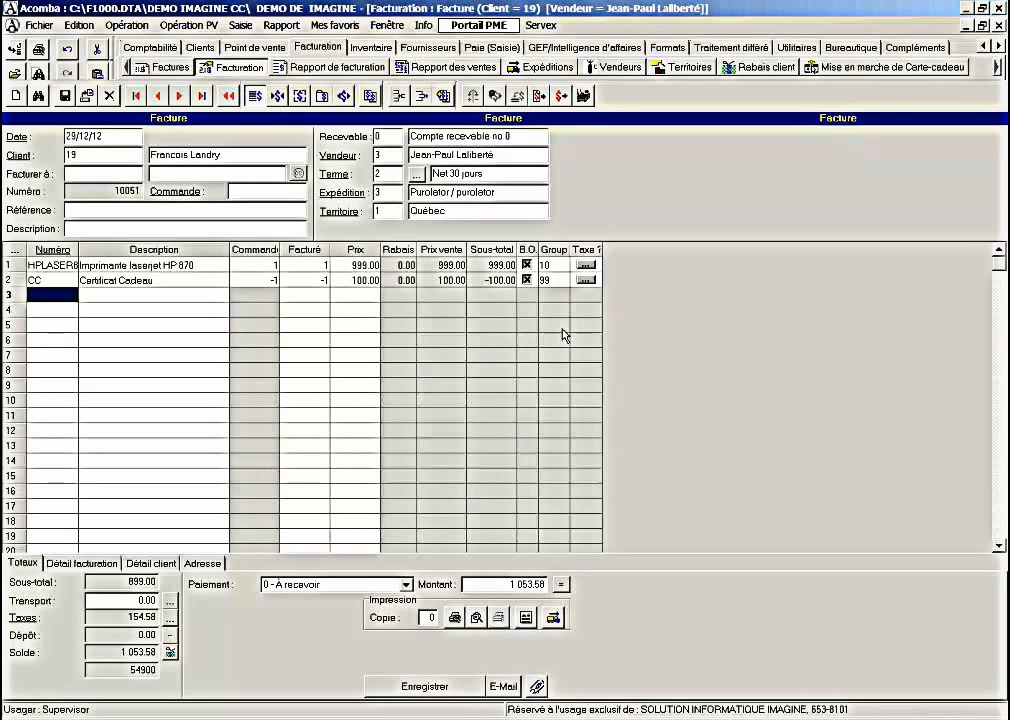
pyautogui.click(138, 599)
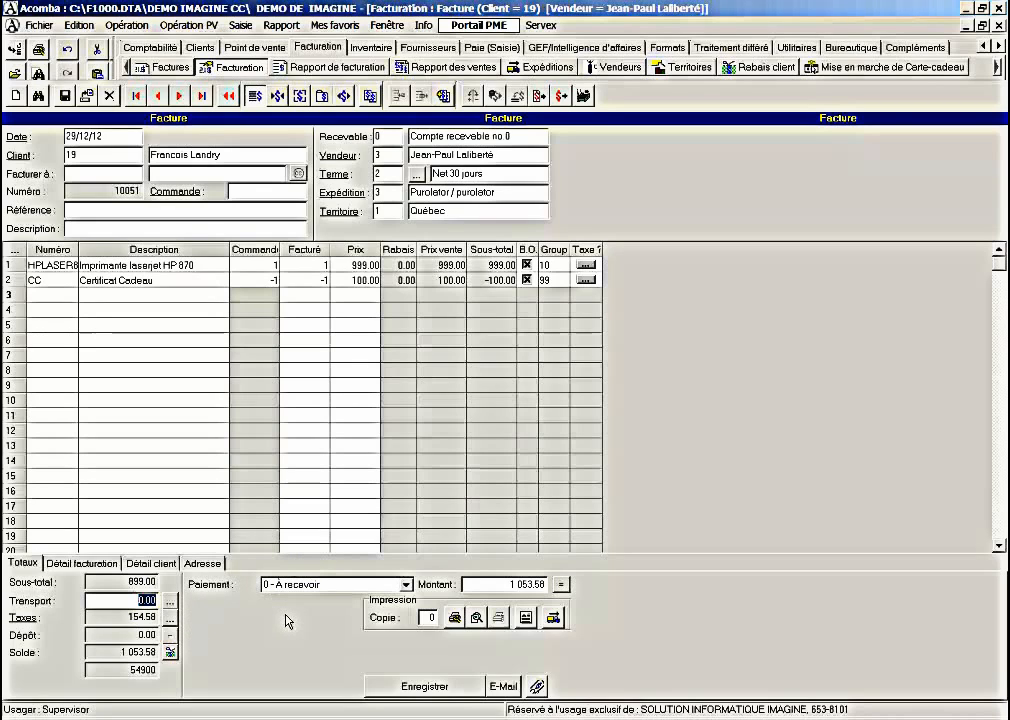
pyautogui.press('Return')
pyautogui.press('Return')
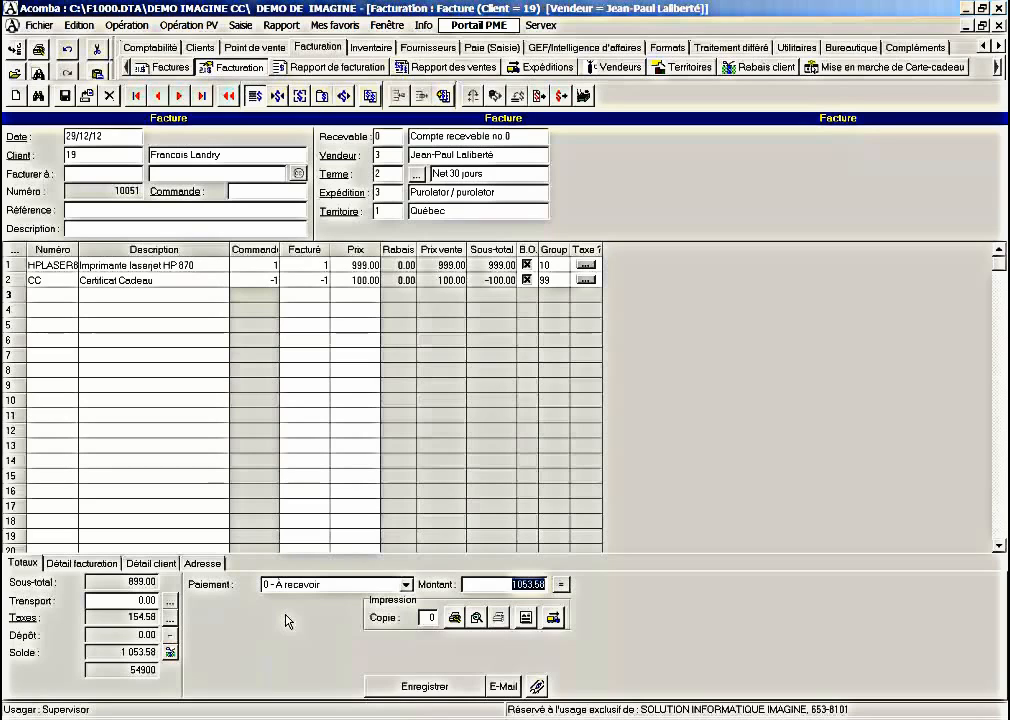
pyautogui.press('Return')
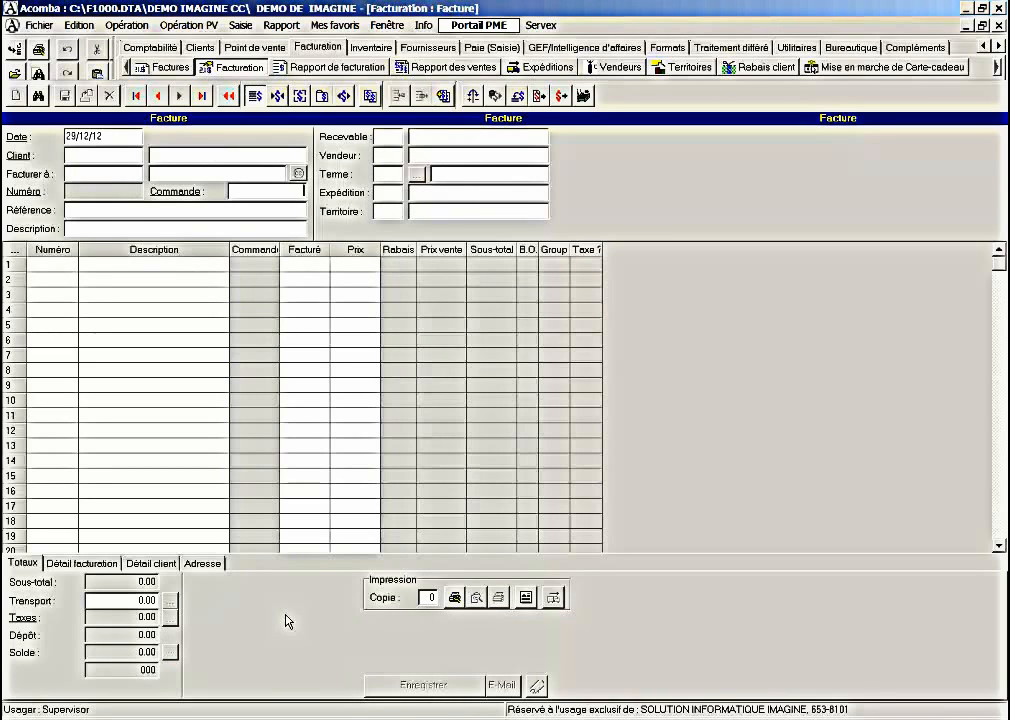
# Start a new invoice for the customer Services Techniques PCR inc.
pyautogui.press('Return')
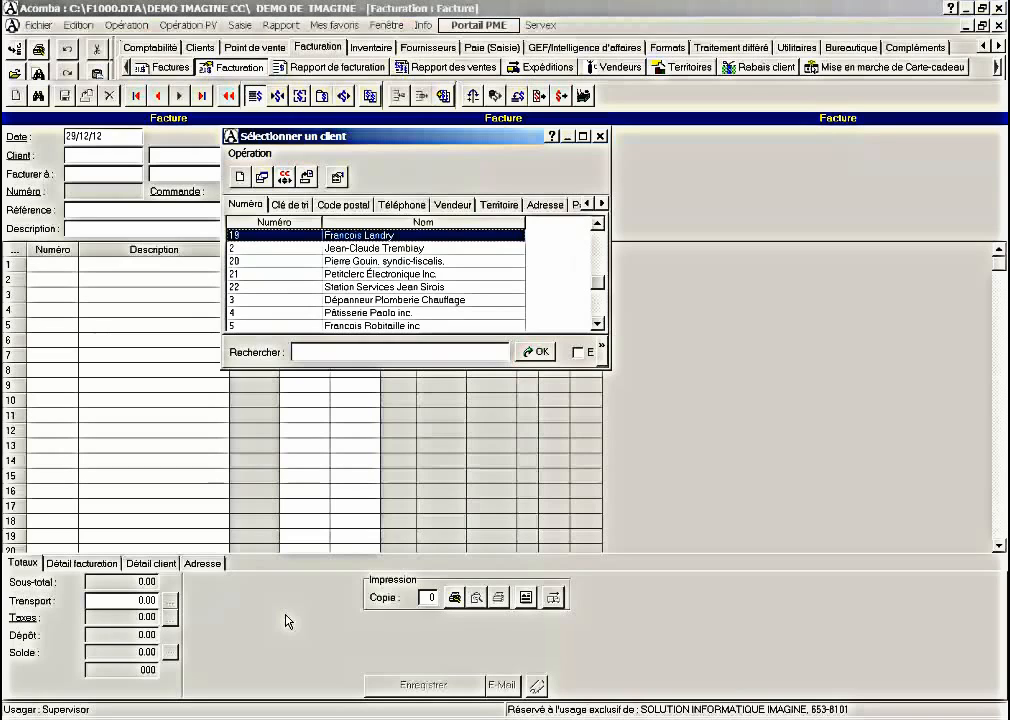
pyautogui.press('Up')
pyautogui.press('Return')
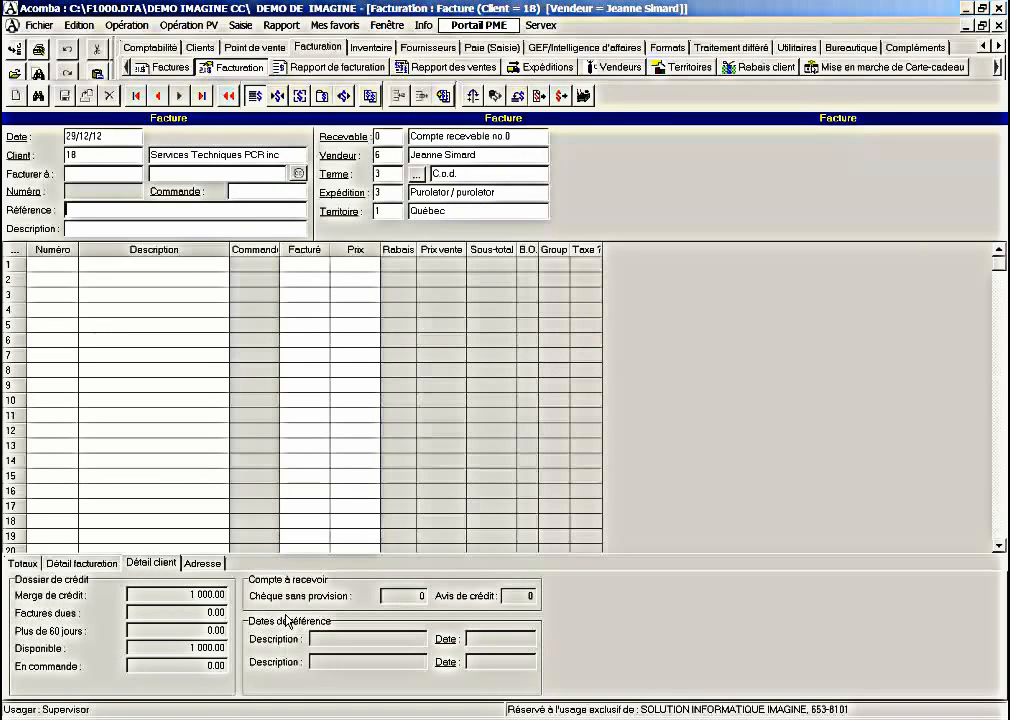
pyautogui.press('Return')
pyautogui.press('Return')
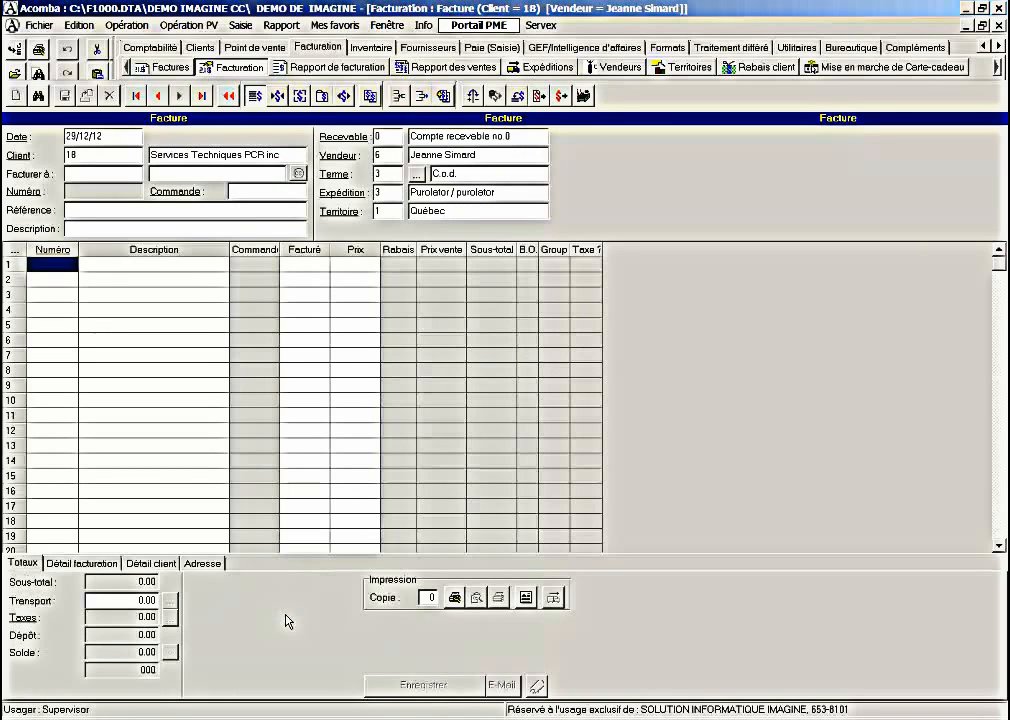
# Add the gift certificate product CC to the first invoice line with a quantity of 2 and a price of 100.
pyautogui.write('CC')
pyautogui.press('Return')
pyautogui.write('2')
pyautogui.press('Return')
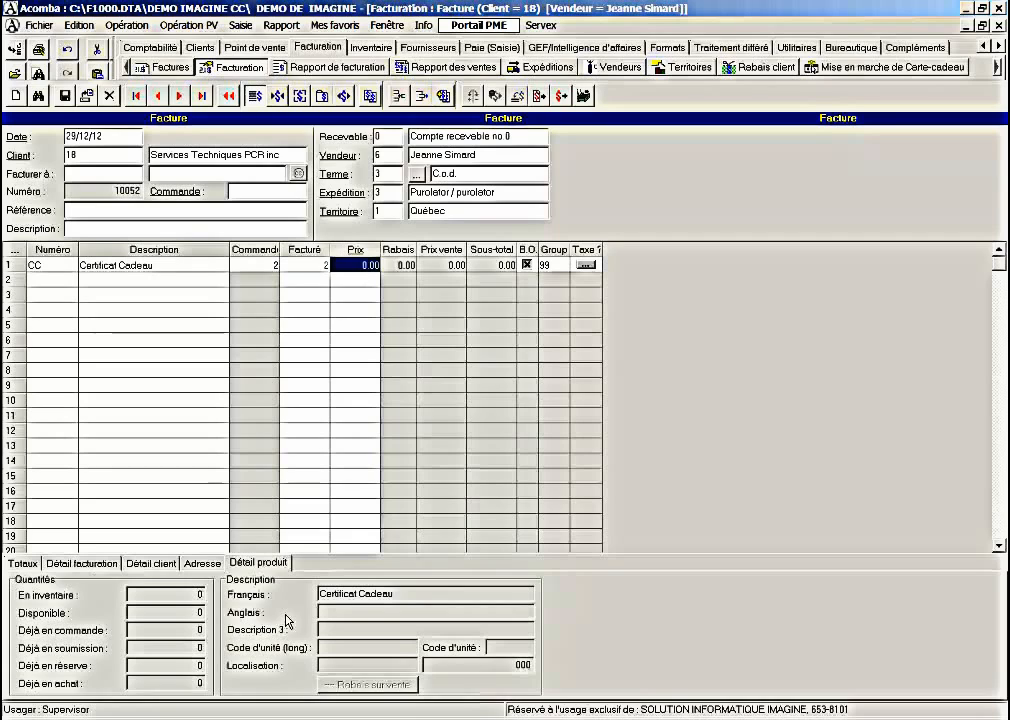
pyautogui.write('100')
pyautogui.press('Return')
pyautogui.press('Return')
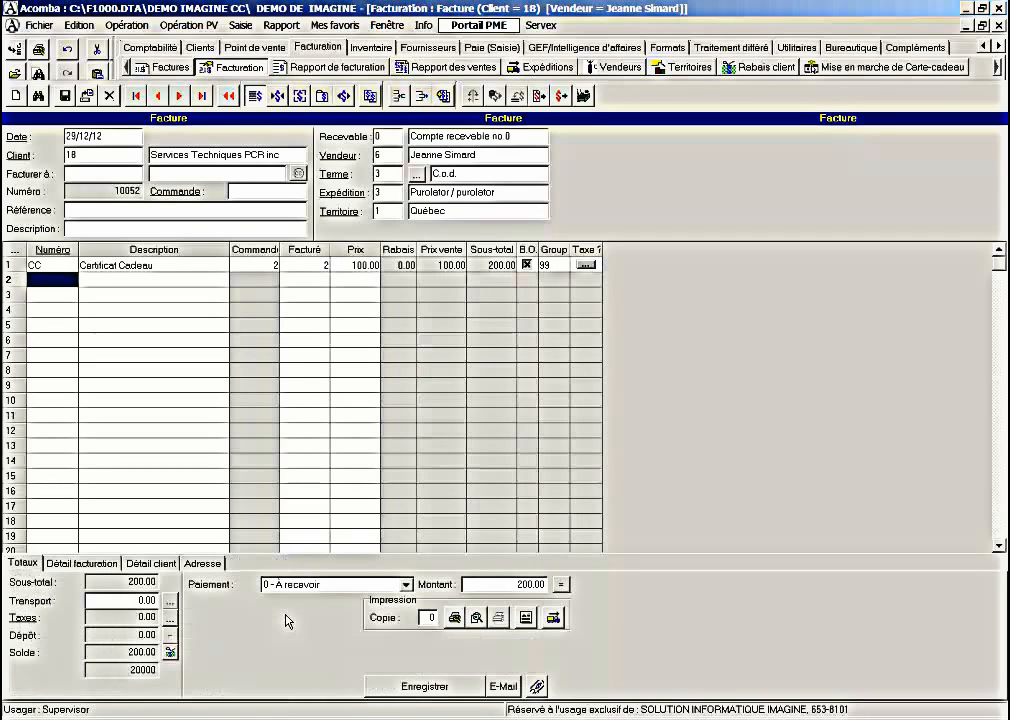
# Set the payment method to 2 - Paiement direct for the full invoice amount and save the invoice.
pyautogui.press('Return')
pyautogui.press('Down')
pyautogui.press('Down')
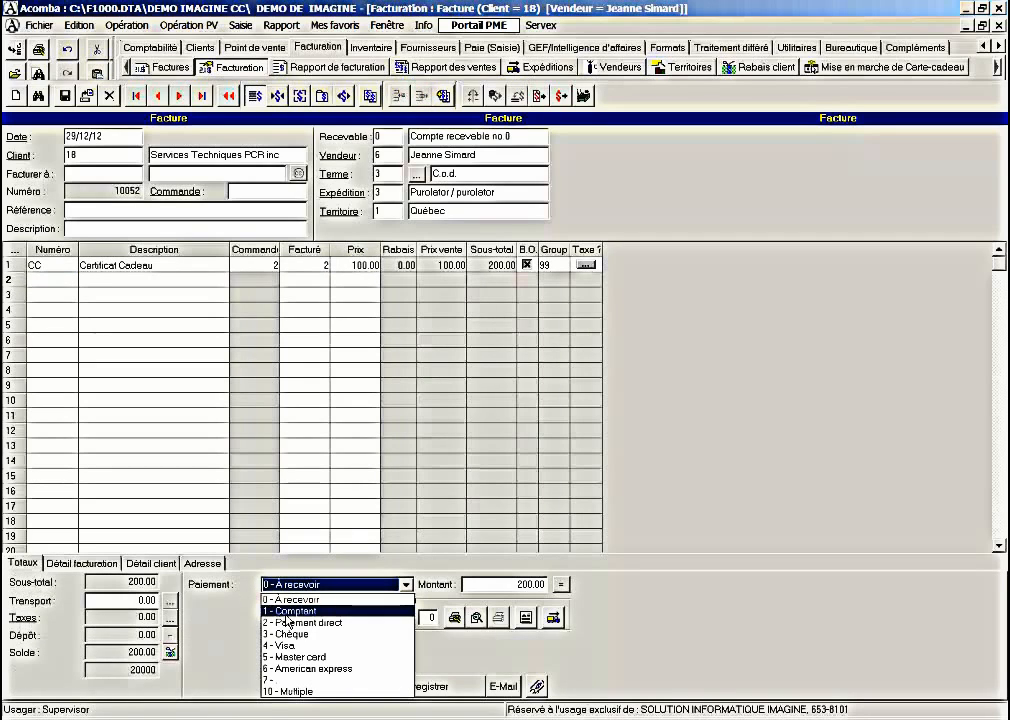
pyautogui.press('Return')
pyautogui.press('Return')
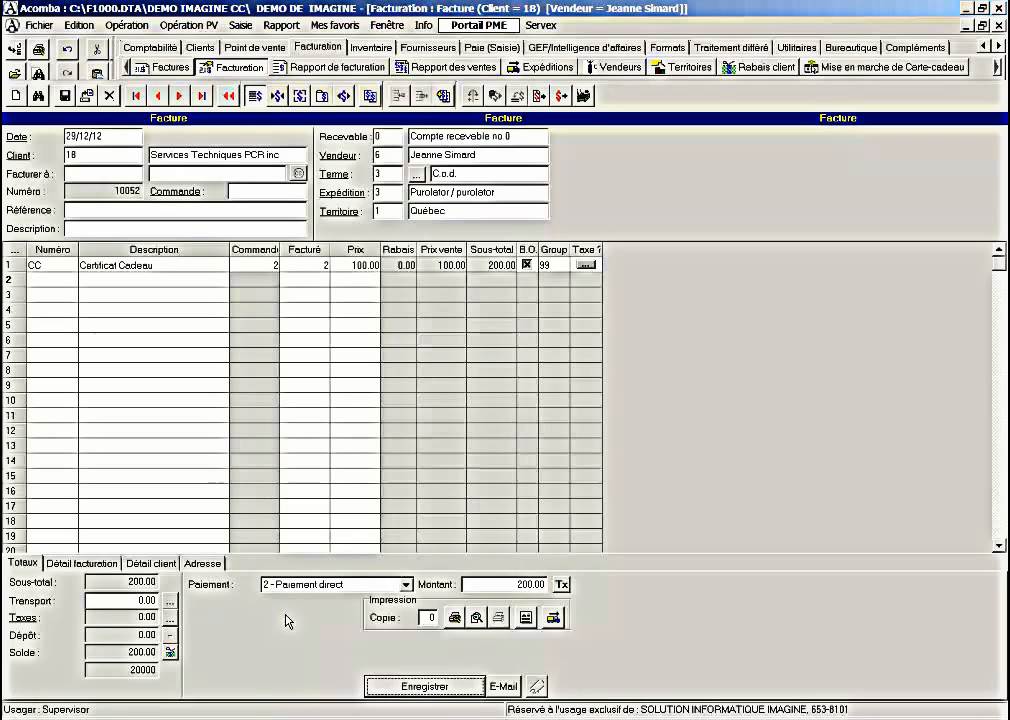
pyautogui.press('Return')
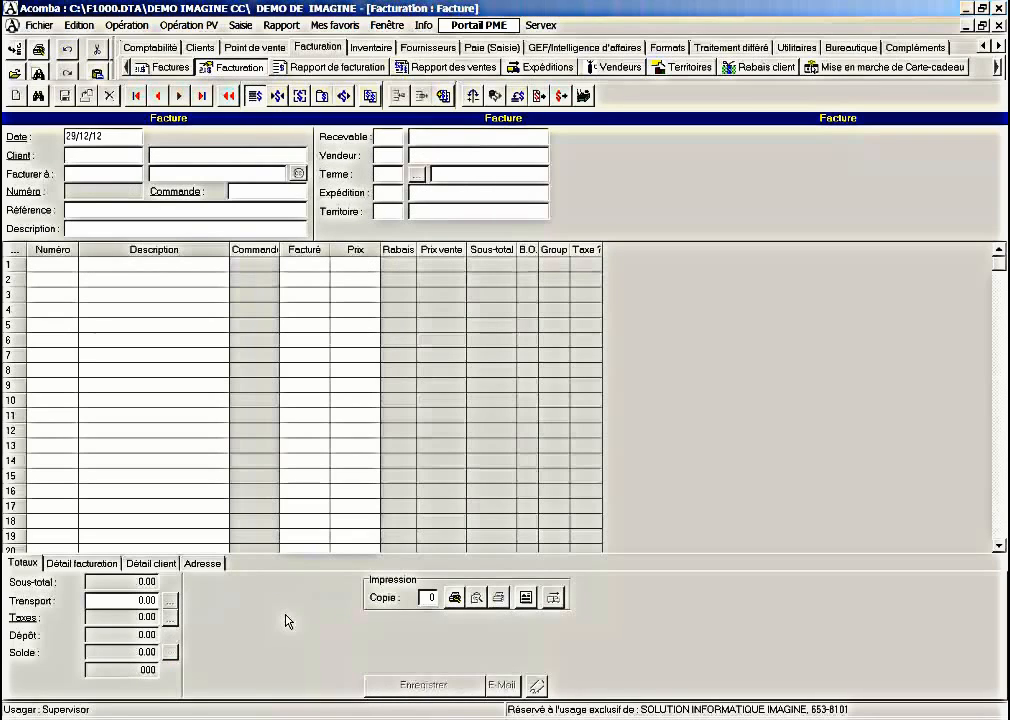
# Close invoicing and open the inventory reports for the inventory movement report.
pyautogui.press('Escape')
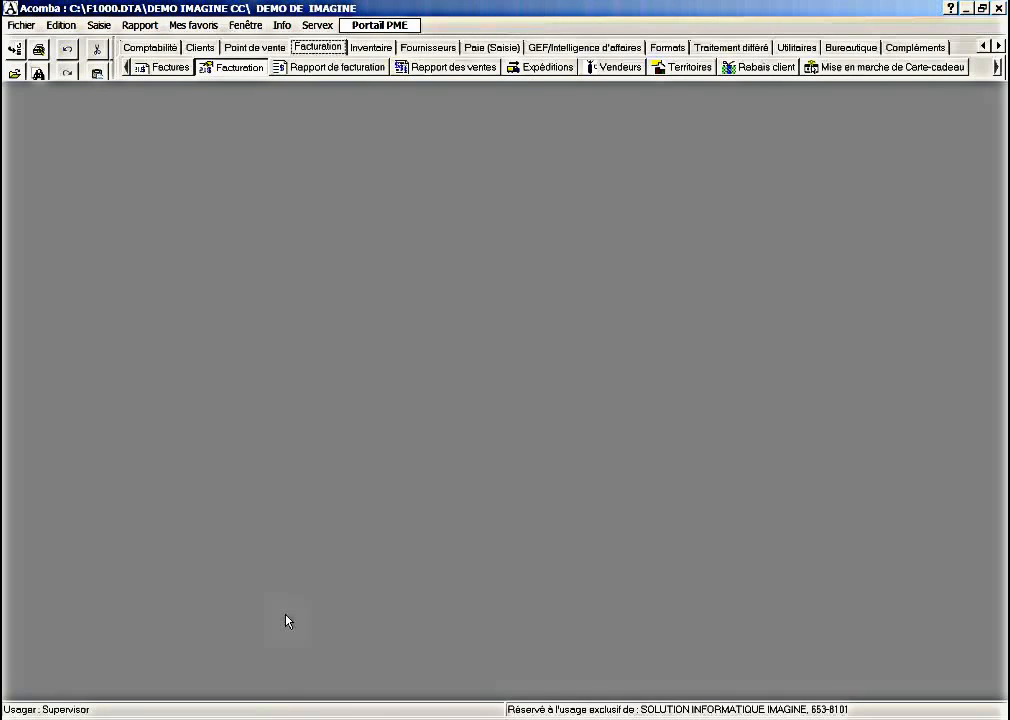
pyautogui.press('Right')
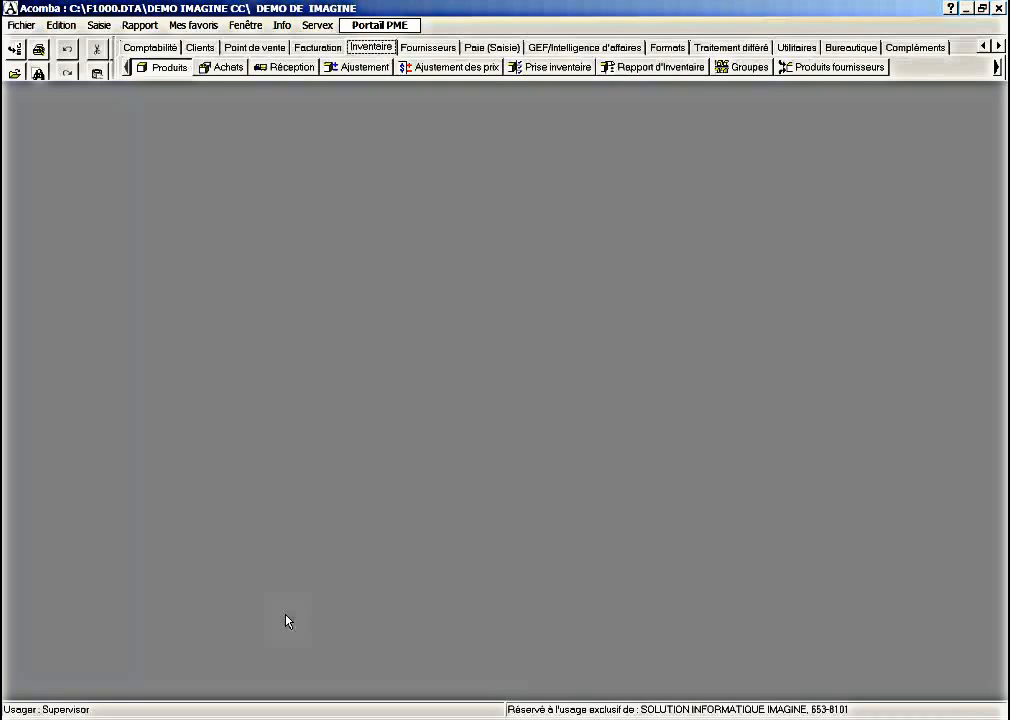
pyautogui.press('Right')
pyautogui.press('Right')
pyautogui.press('Right')
pyautogui.press('Right')
pyautogui.press('Right')
pyautogui.press('Right')
pyautogui.press('Return')
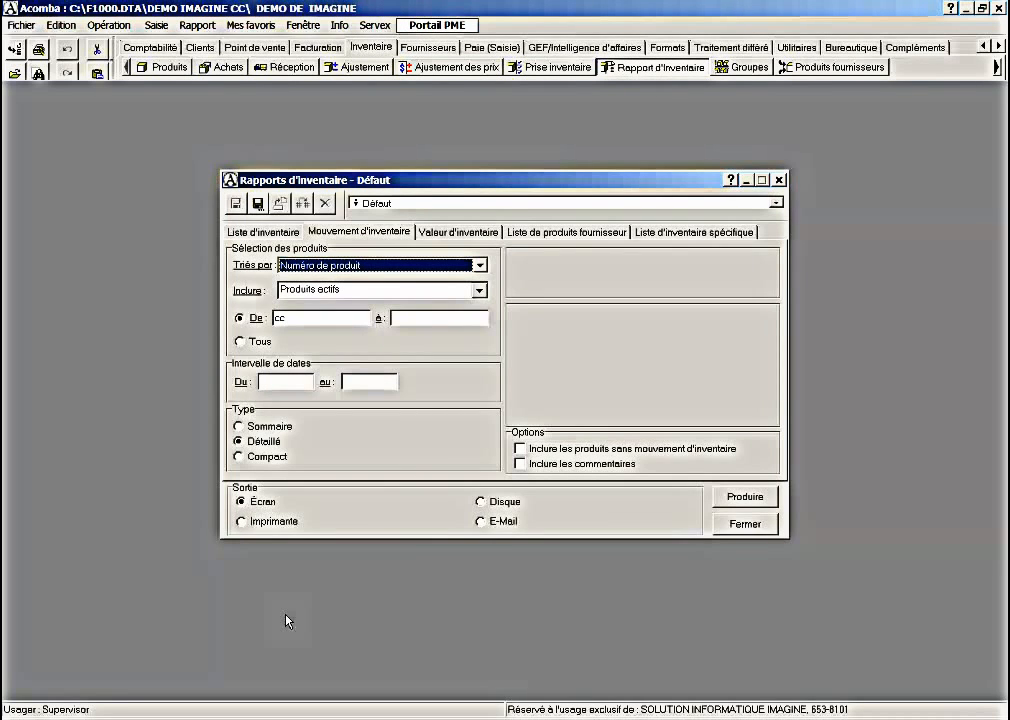
# Produce the detailed inventory movement report on screen for product cc, leaving the end product and date range empty.
pyautogui.press('Tab')
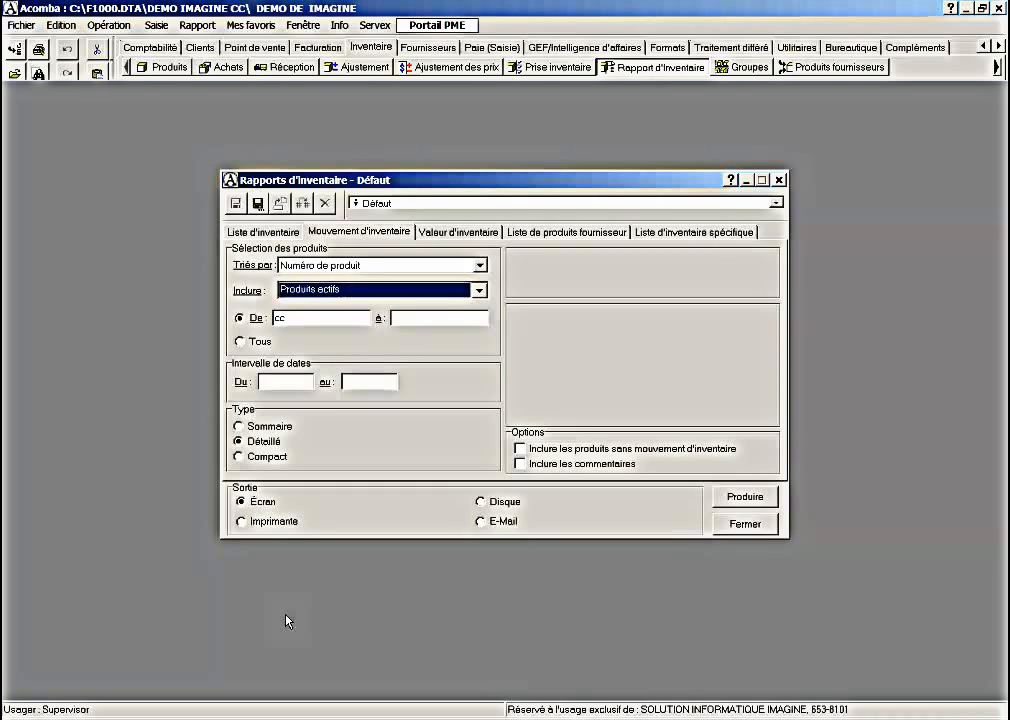
pyautogui.press('Tab')
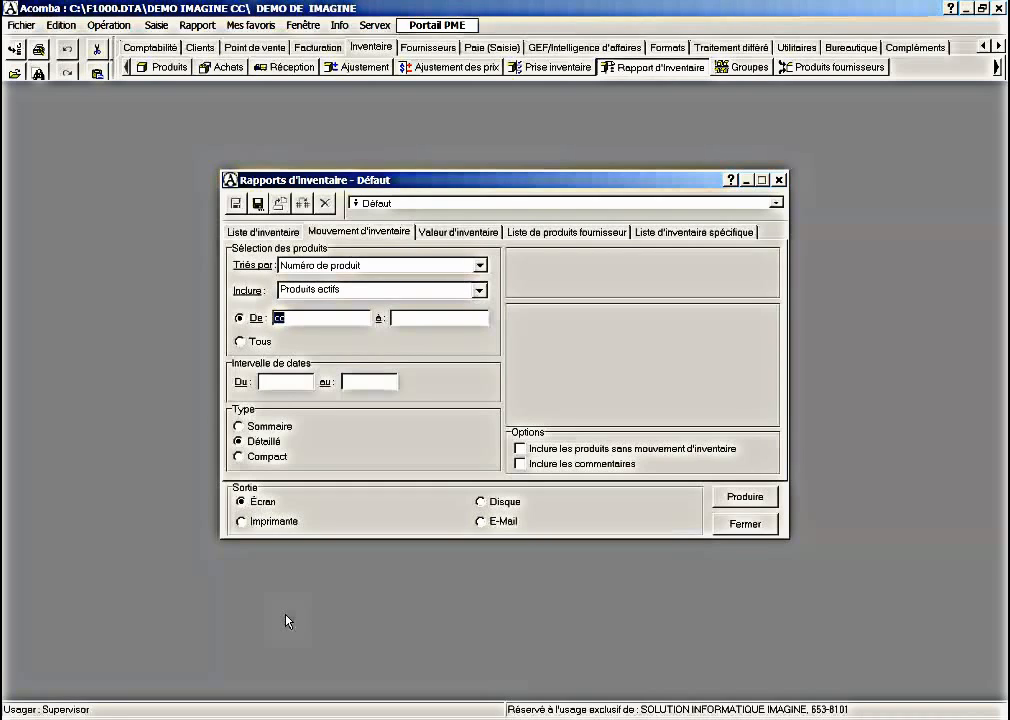
pyautogui.press('Tab')
pyautogui.write('cc')
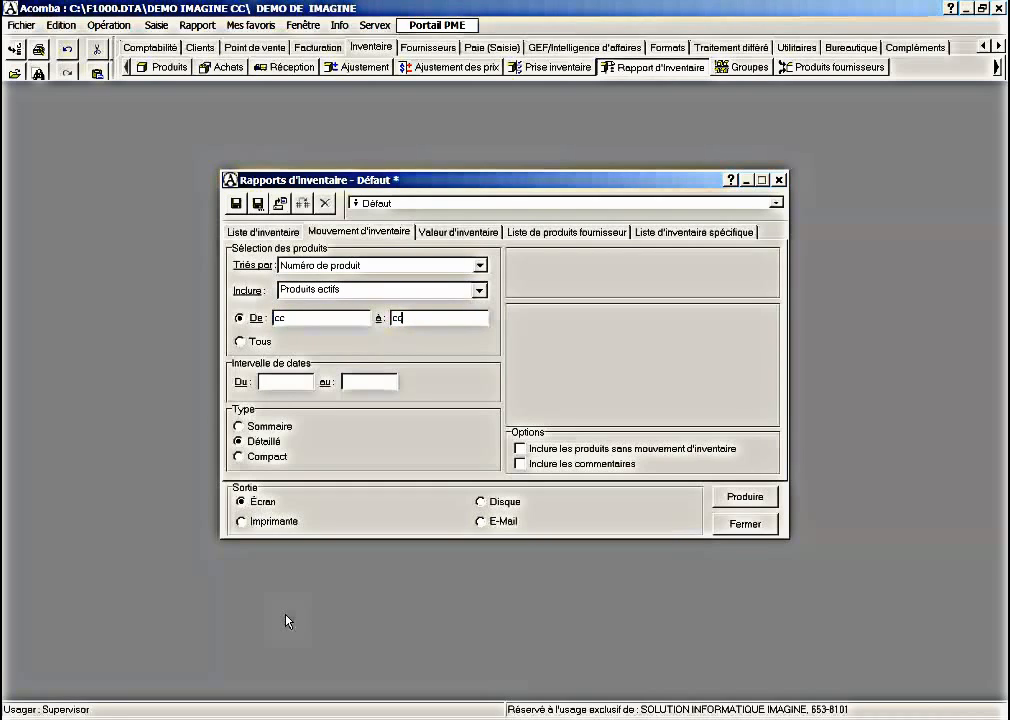
pyautogui.press('BackSpace')
pyautogui.press('BackSpace')
pyautogui.press('Tab')
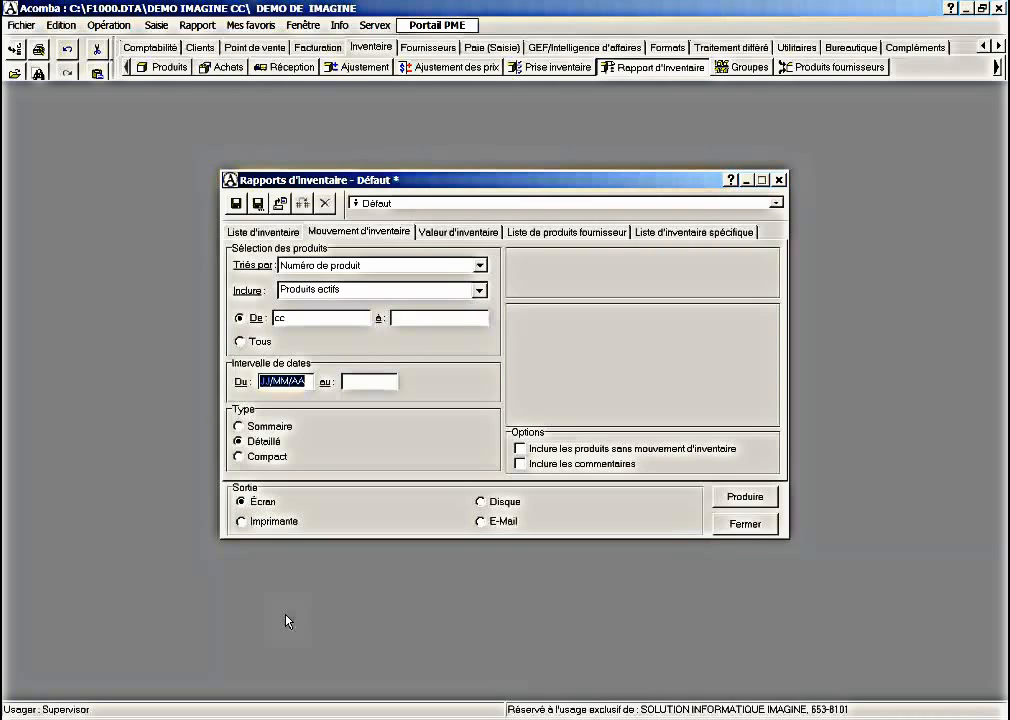
pyautogui.press('Tab')
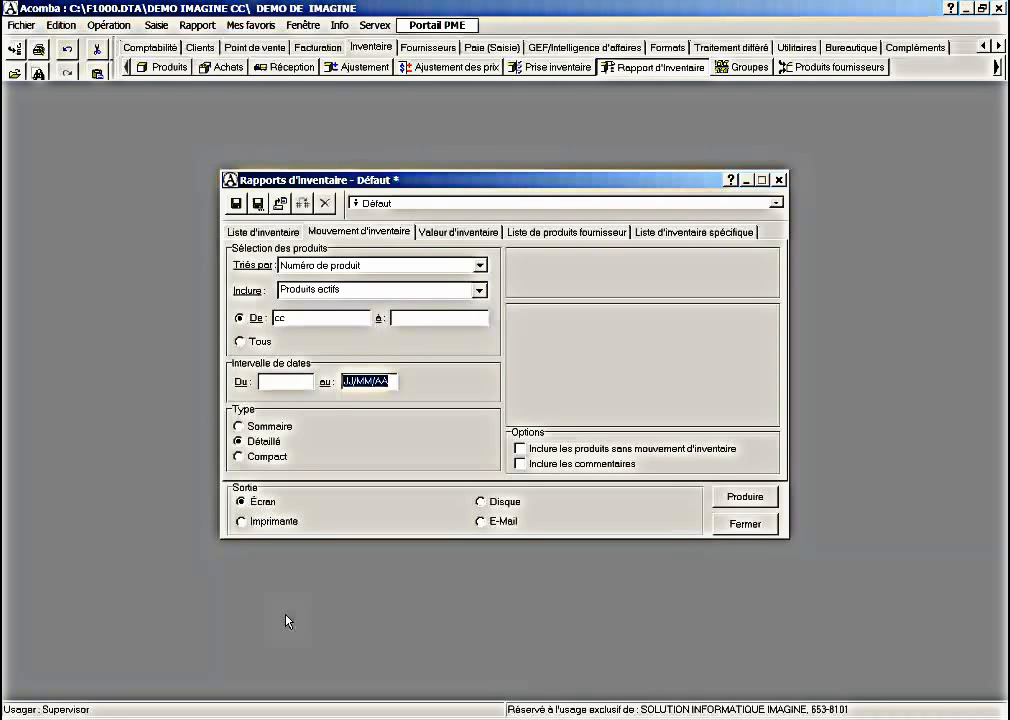
pyautogui.press('Tab')
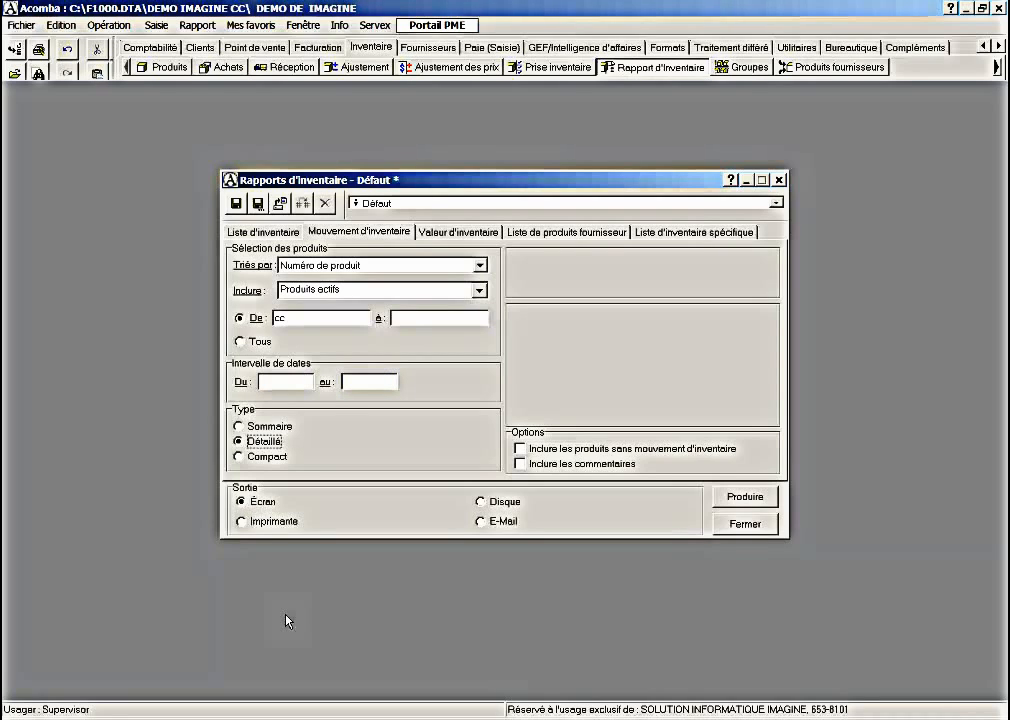
pyautogui.press('Tab')
pyautogui.press('Tab')
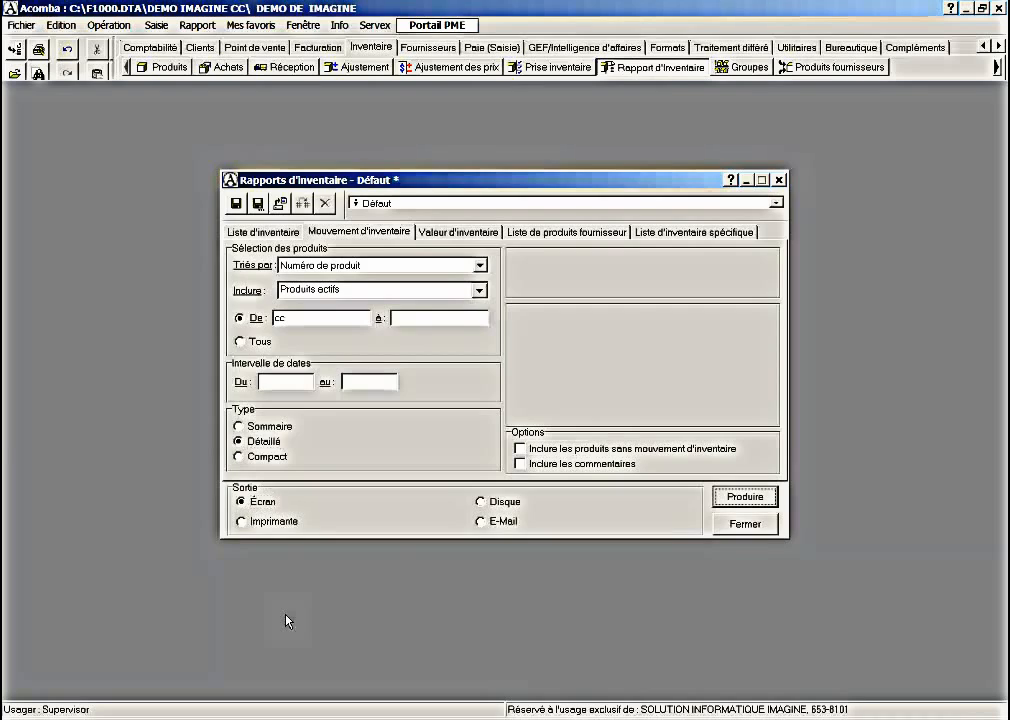
pyautogui.press('Return')
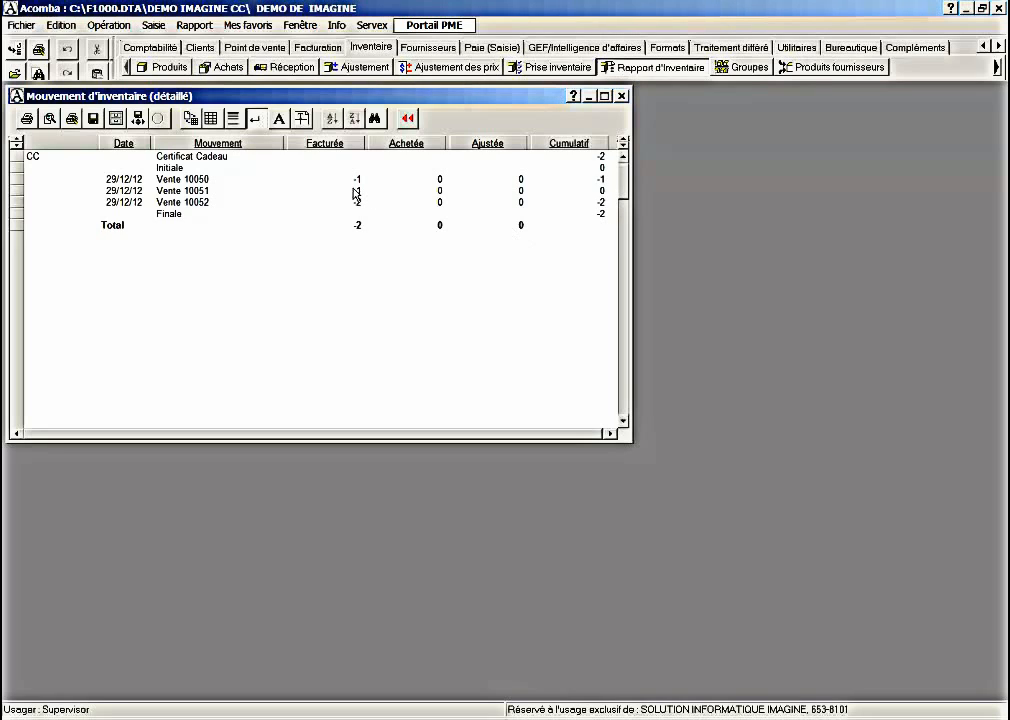
# Examine the gift certificate's last two sales movements and its final cumulative quantity in the report.
pyautogui.click(199, 191)
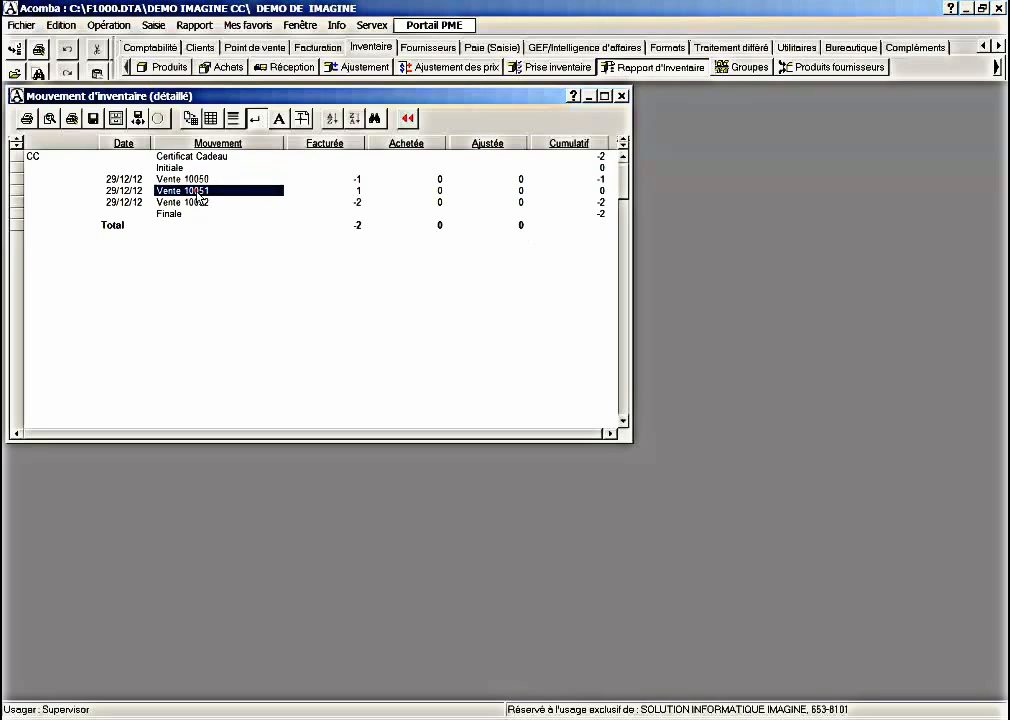
pyautogui.click(199, 202)
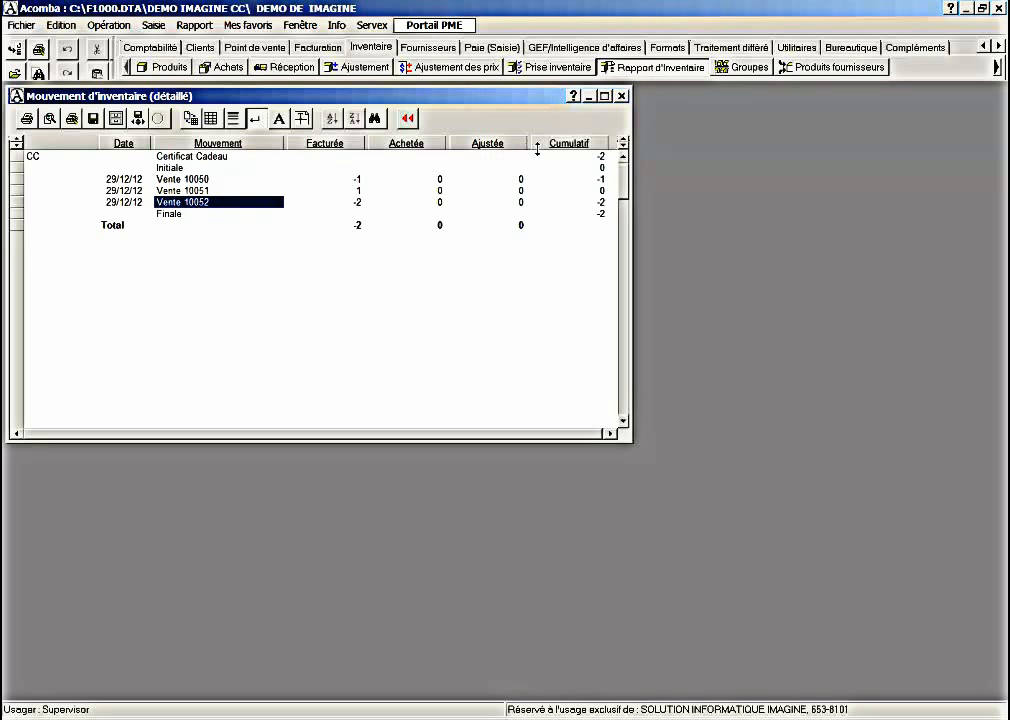
pyautogui.click(603, 215)
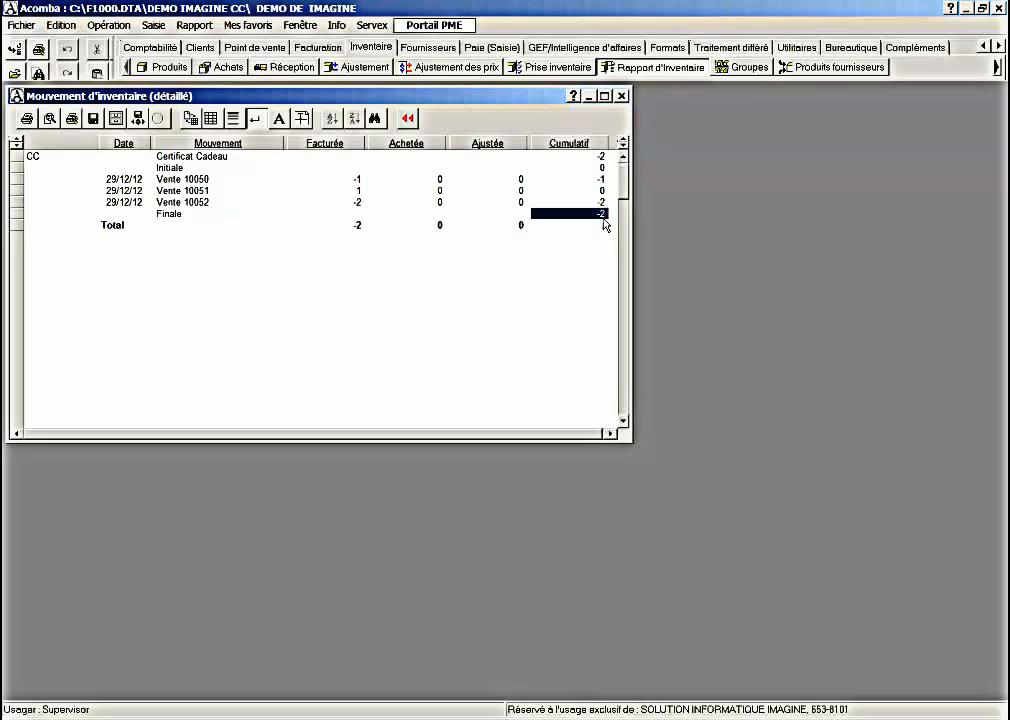